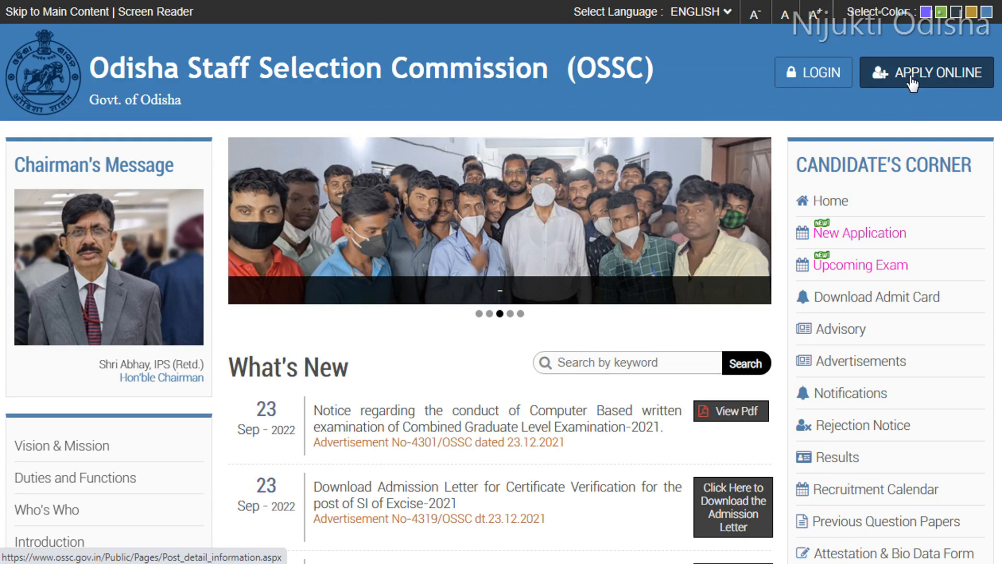
Step: Open the online application page and review the list of ongoing recruitments
click(912, 83)
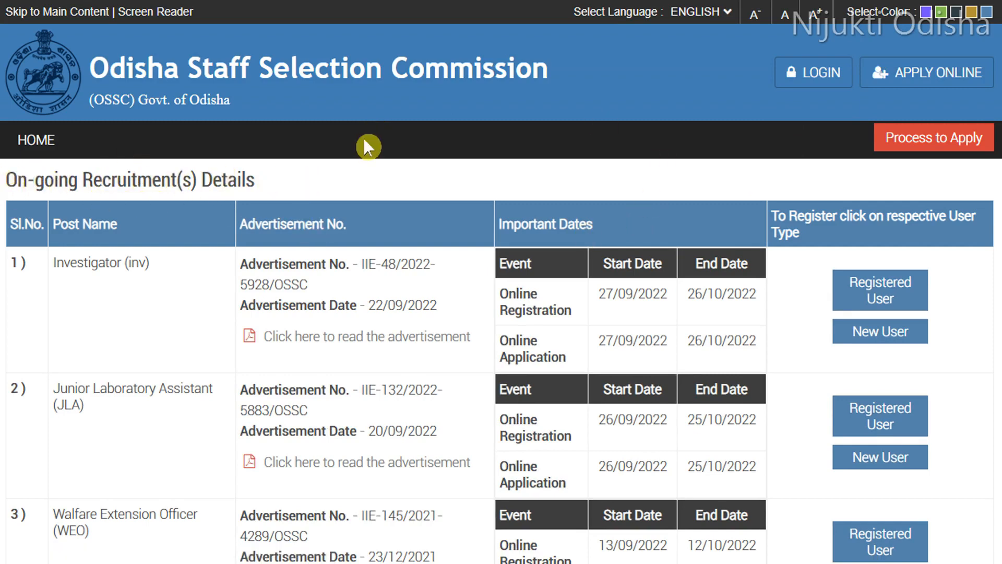
scroll(365, 172, down, 2)
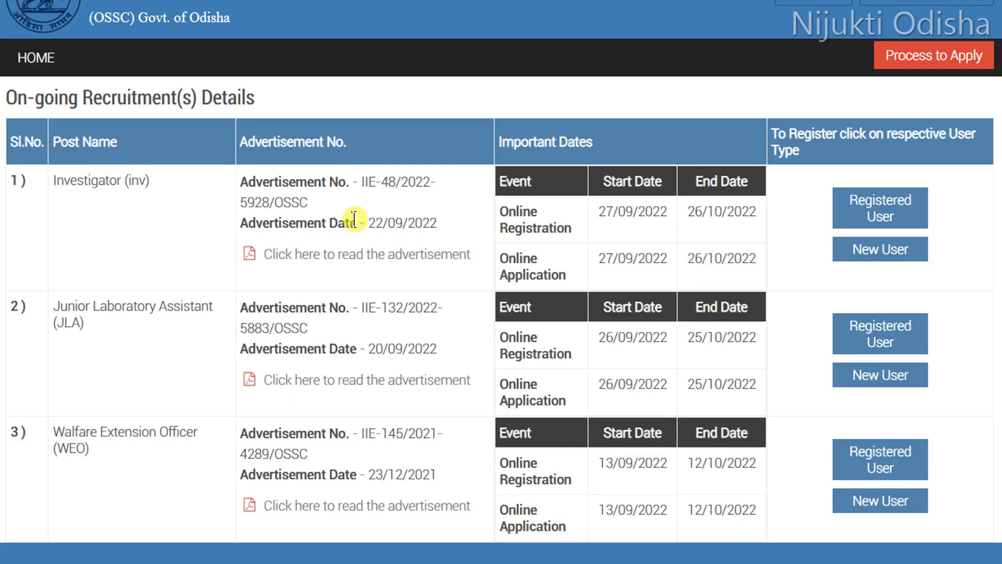
scroll(354, 219, up, 2)
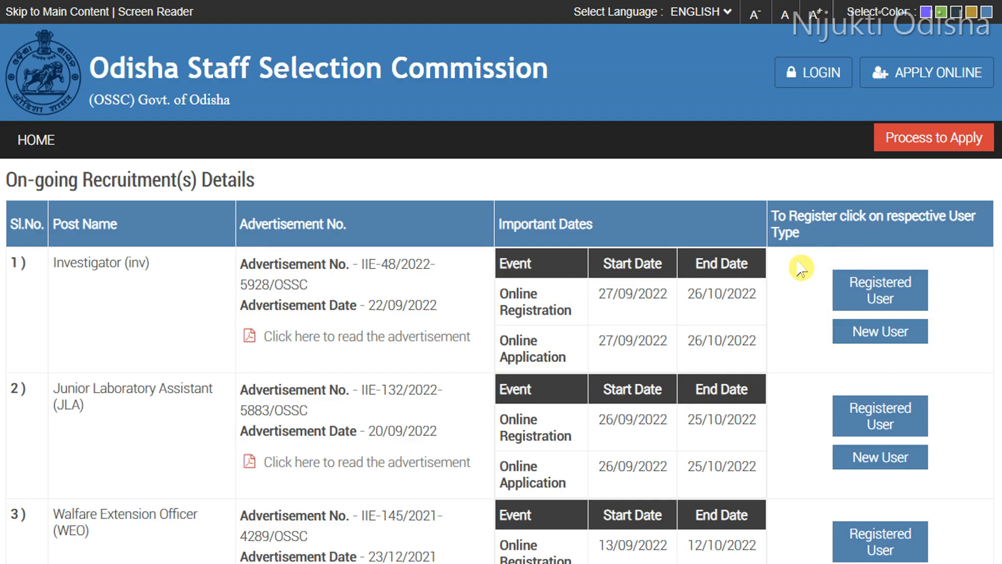
Step: Choose the registered-user option for the Investigator post and scroll through the application instructions
click(881, 298)
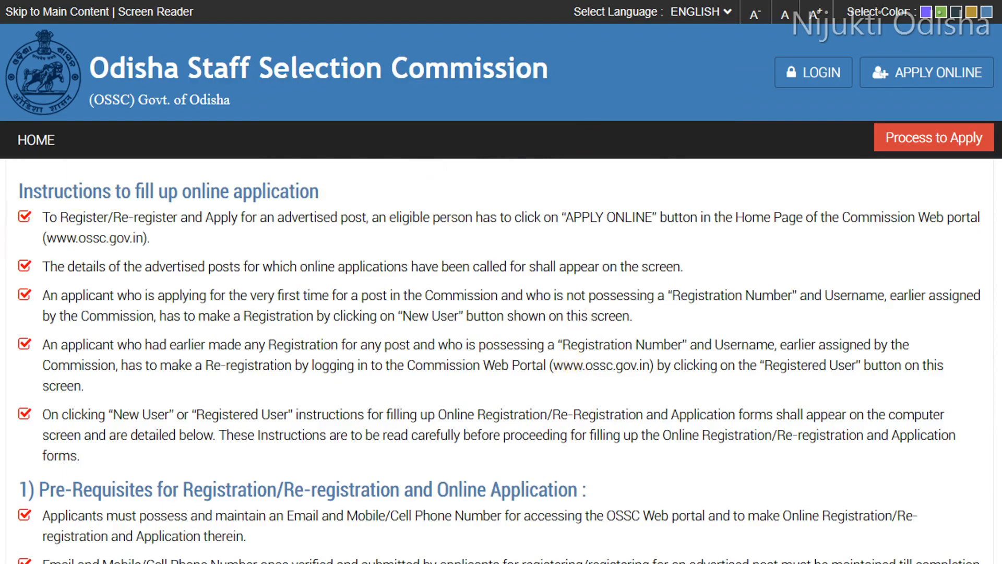
drag(999, 58, 996, 479)
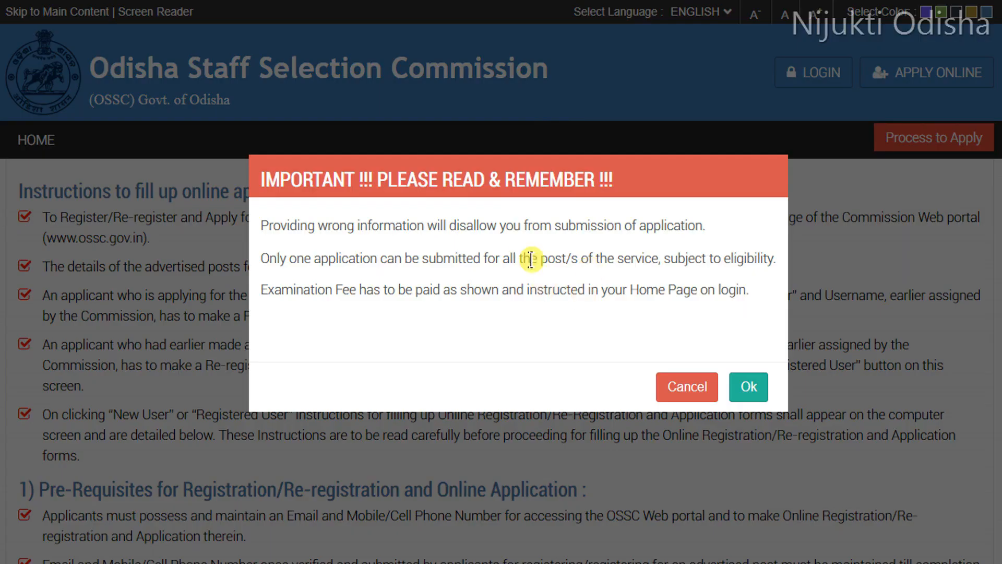
Step: Accept the important notice and log in with the registered username, password and captcha
click(749, 389)
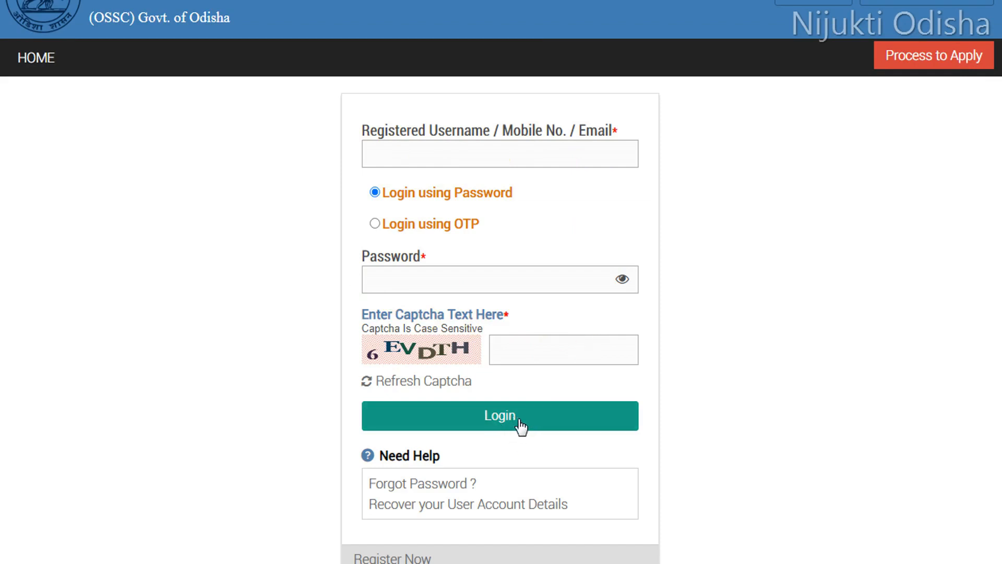
click(475, 146)
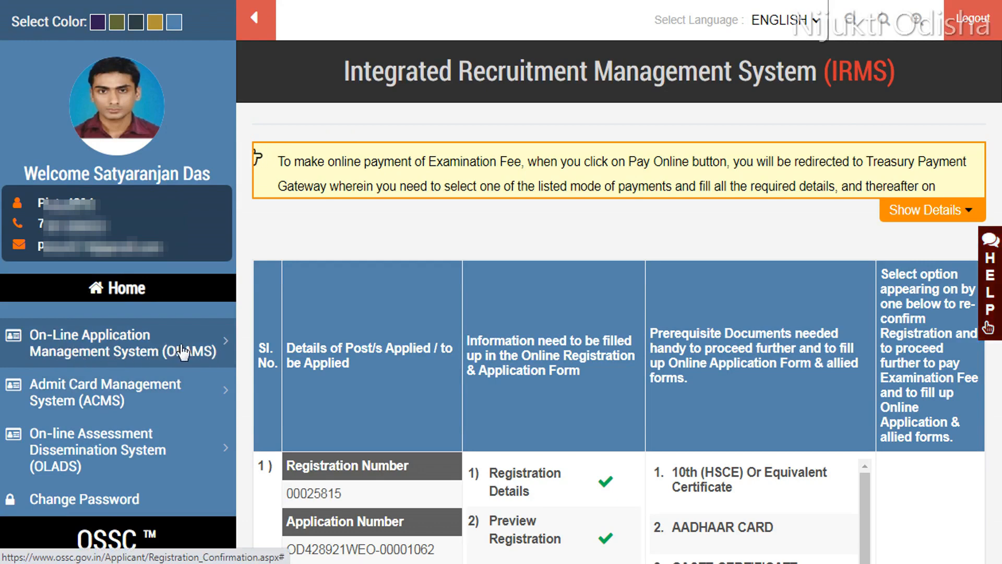
Step: Open Re-Registration for New Post under the online application system and proceed with the existing email and mobile
click(165, 350)
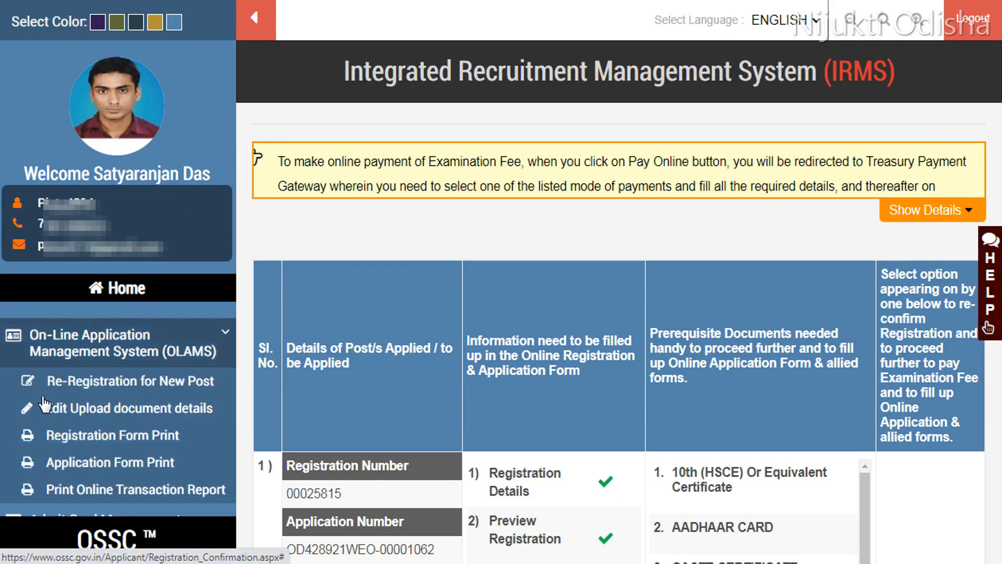
click(177, 387)
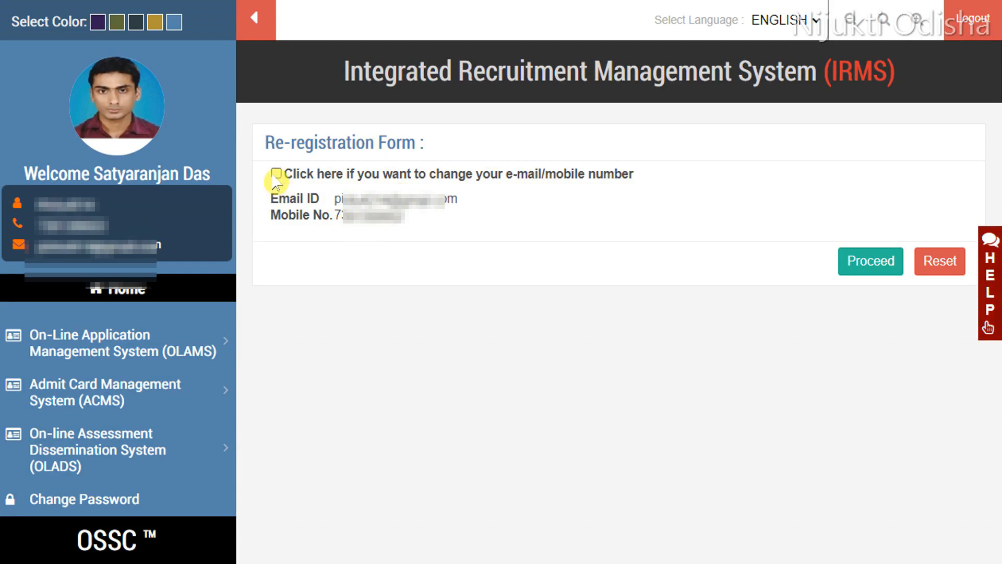
click(868, 271)
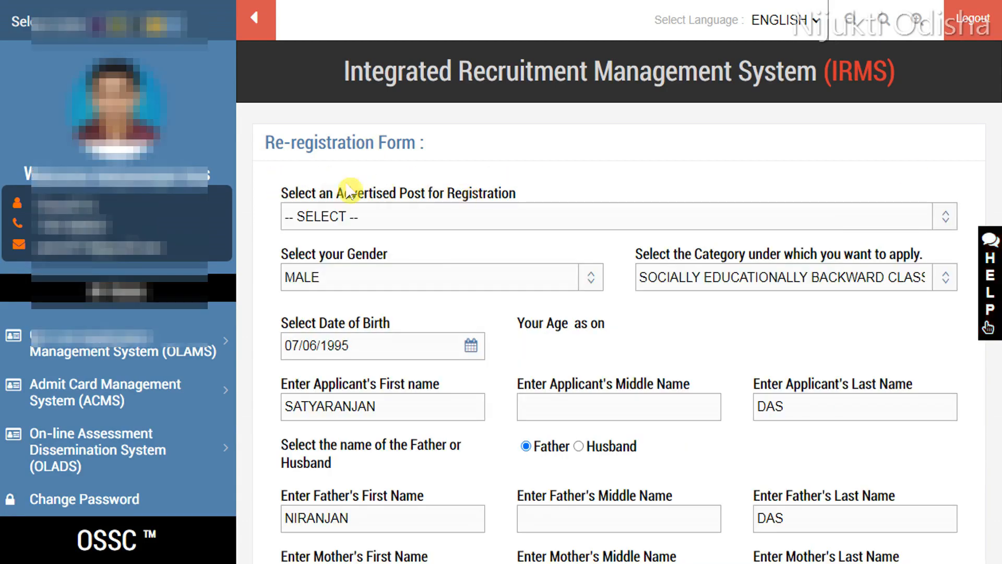
Step: Select the Investigator advertised post and answer NO to the debarment question
click(546, 222)
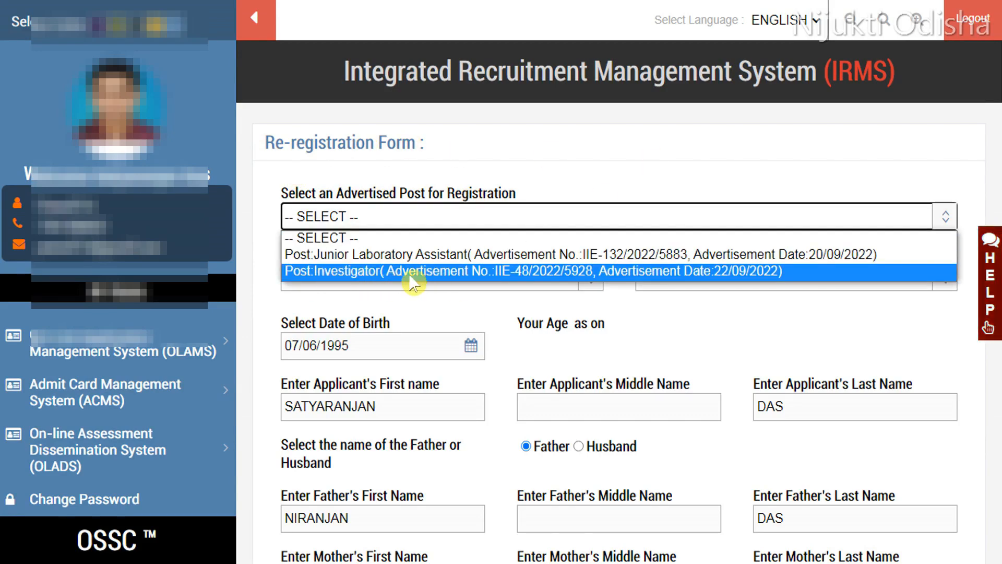
click(533, 271)
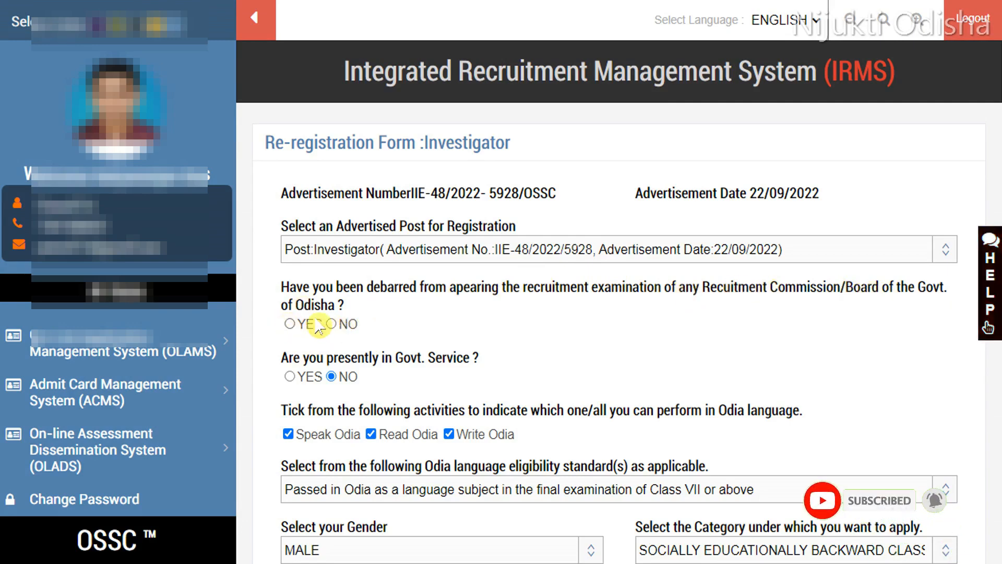
click(334, 325)
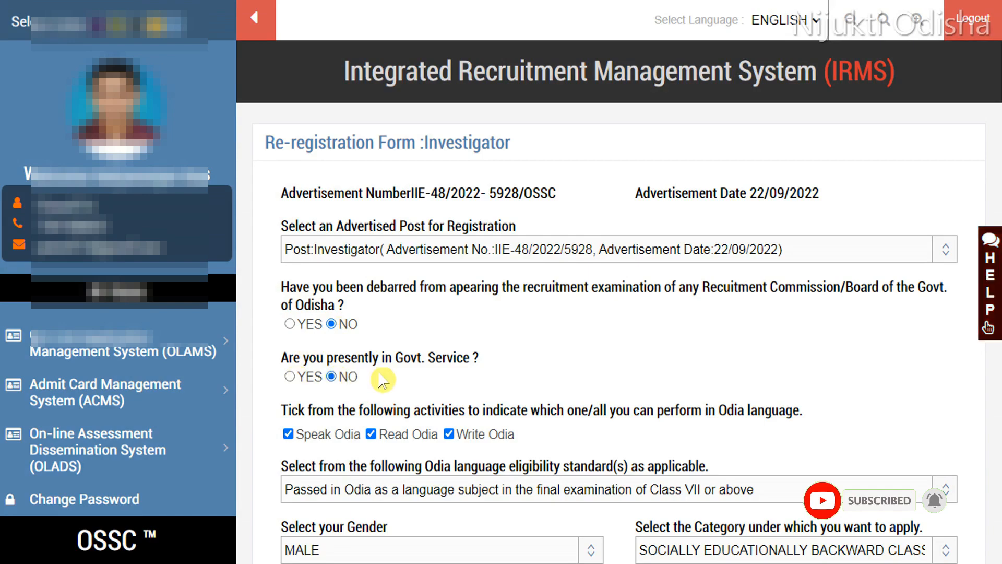
Step: Try marking Govt. Service as YES with REGULAR nature and NOC NOT YET APPLIED, then reset it to NO
click(291, 376)
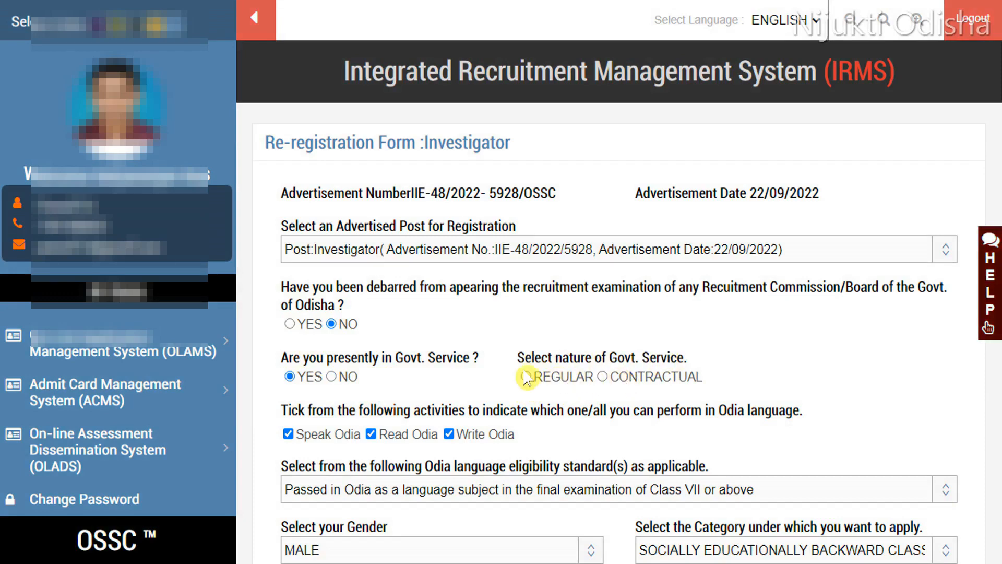
click(549, 384)
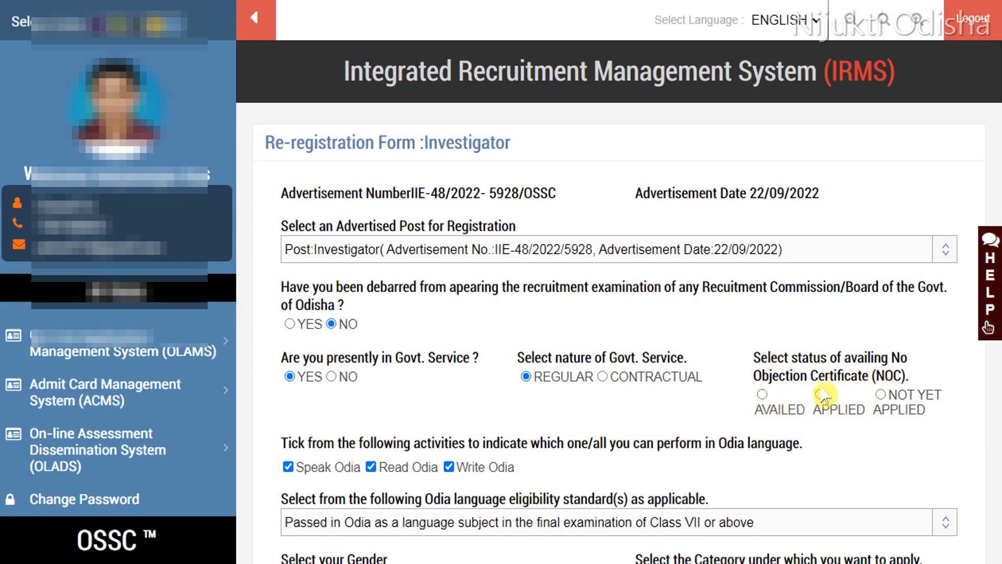
click(880, 395)
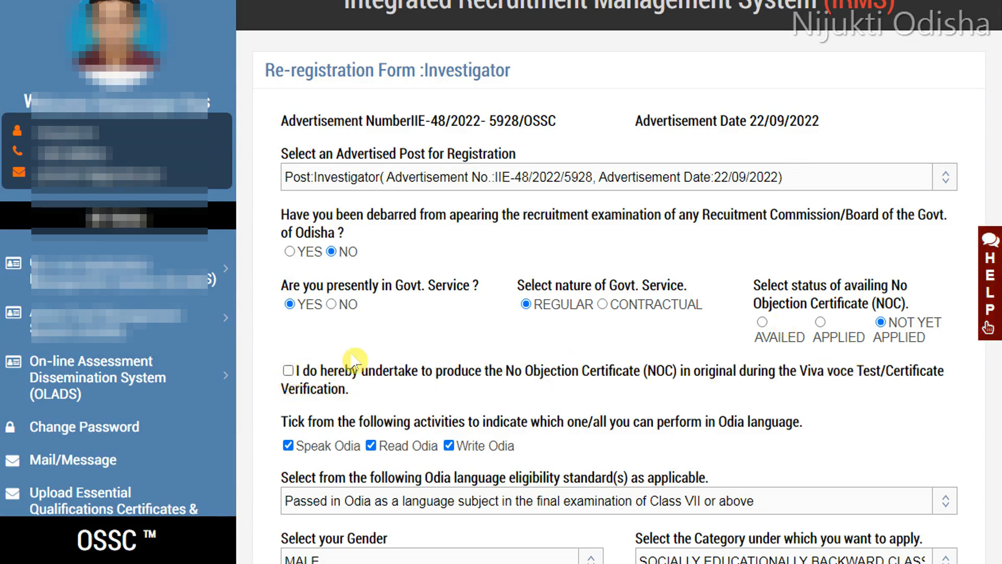
click(331, 304)
Step: Review the options for the Odia language eligibility standard
scroll(573, 327, down, 1)
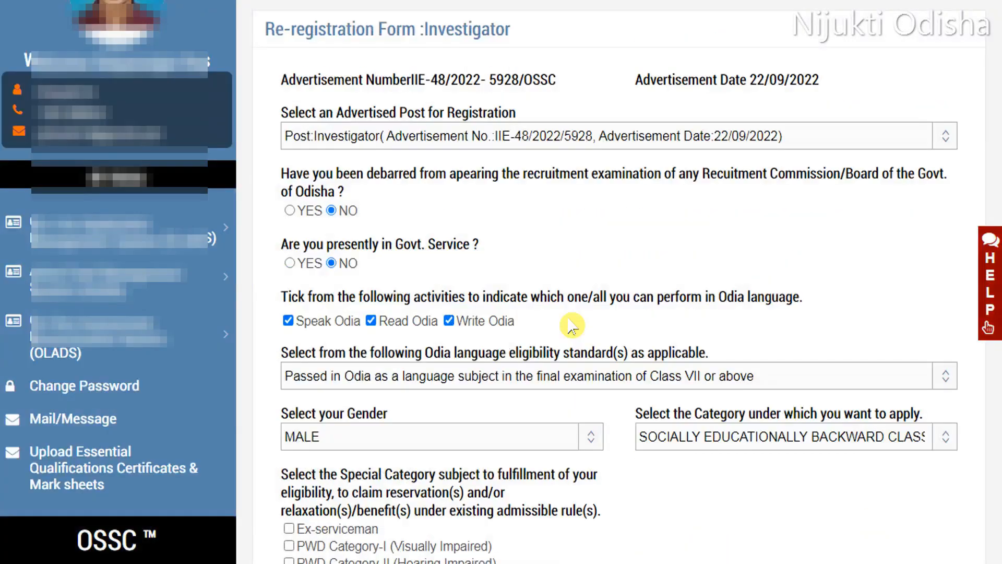
scroll(563, 319, down, 2)
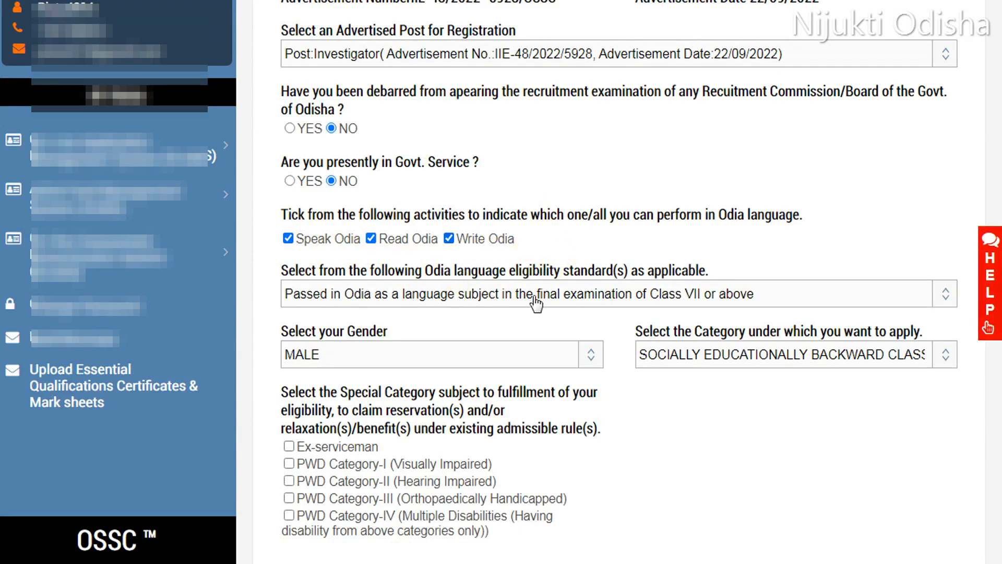
click(574, 294)
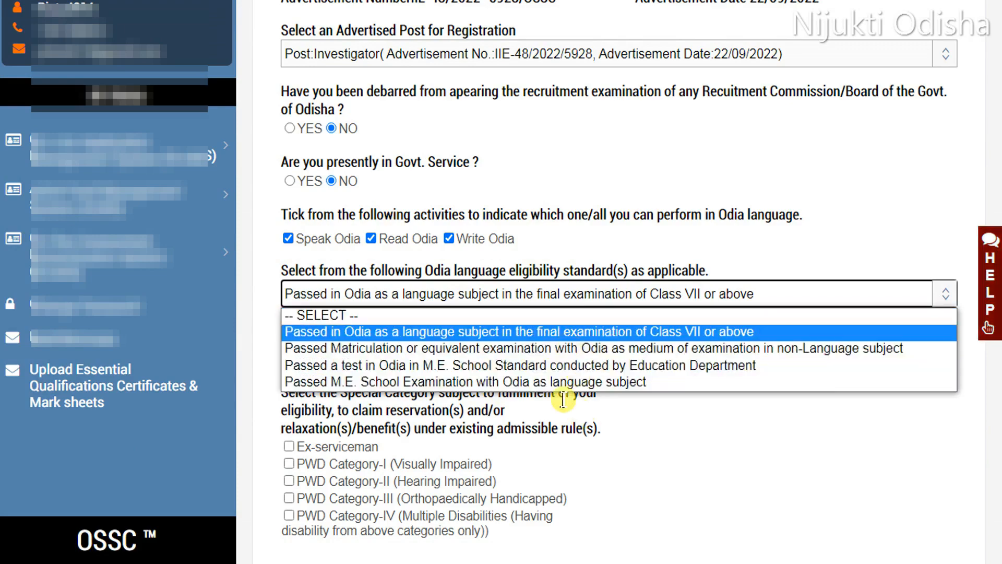
click(781, 259)
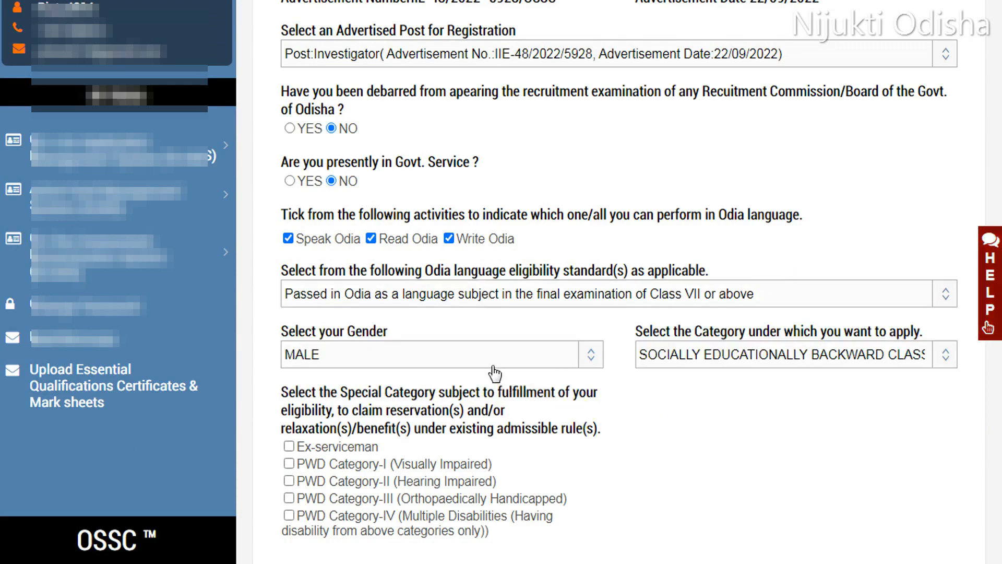
Step: Review the gender and category options and the date of birth calendar
scroll(494, 372, down, 3)
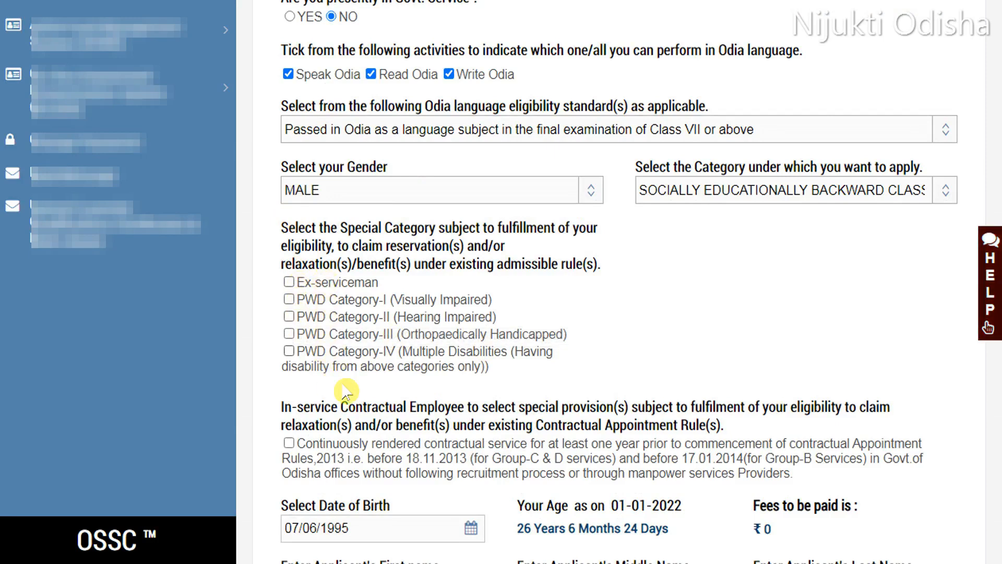
click(298, 198)
click(384, 188)
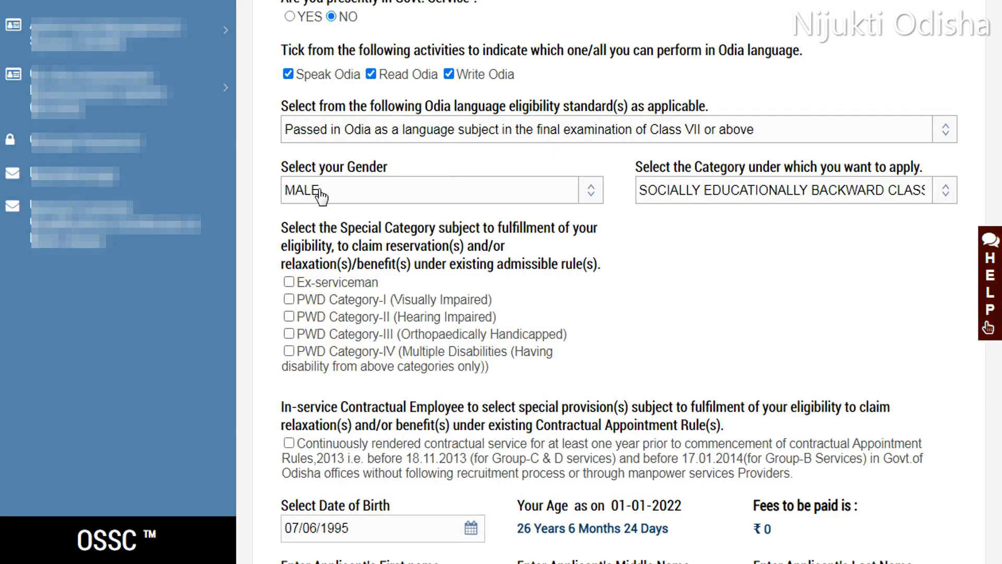
click(475, 200)
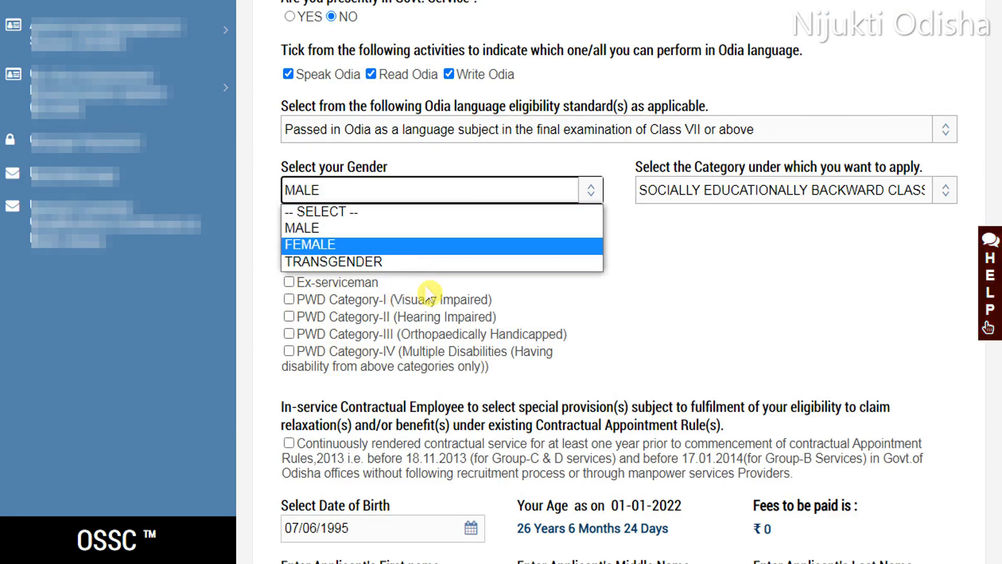
click(520, 166)
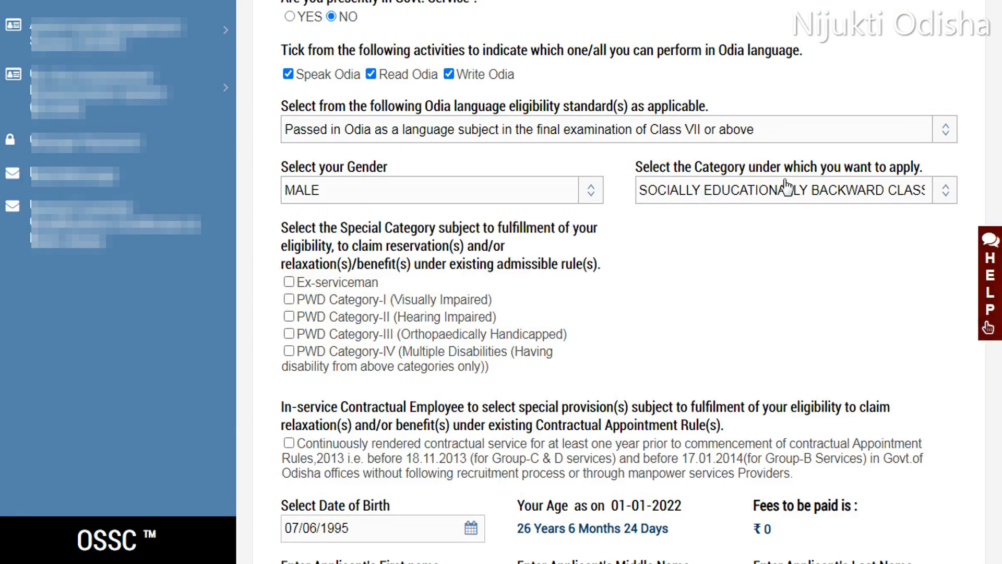
click(854, 193)
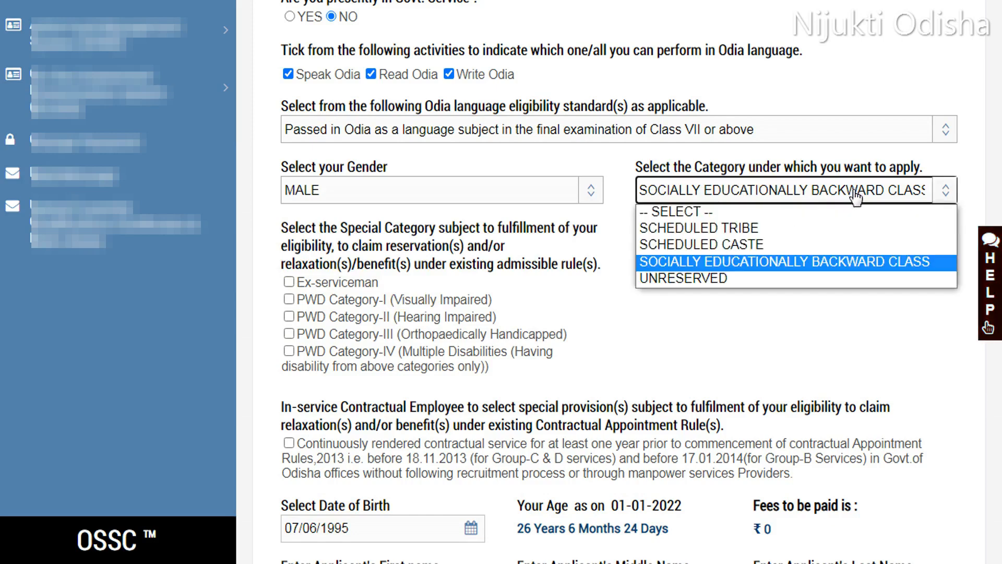
click(673, 263)
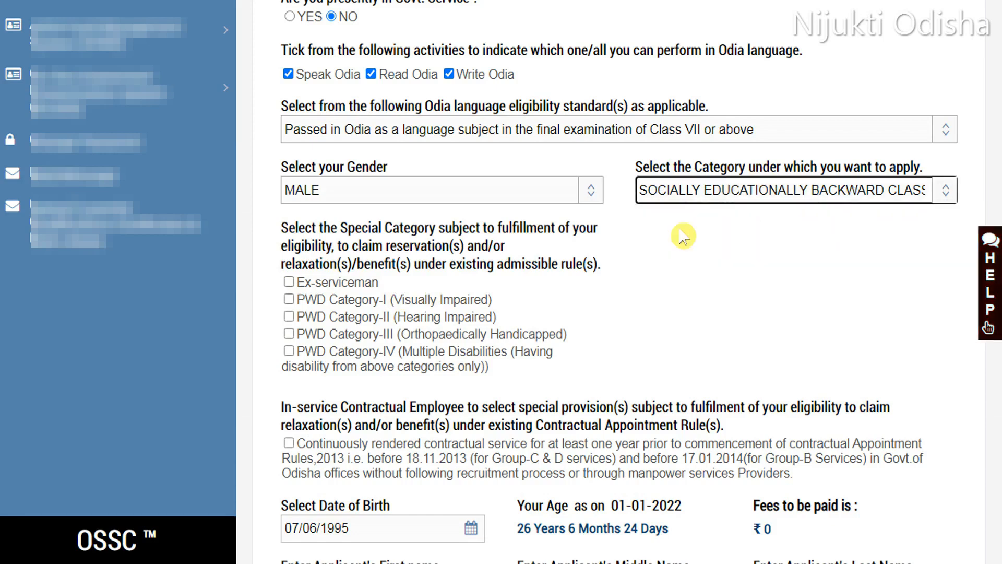
scroll(739, 248, down, 6)
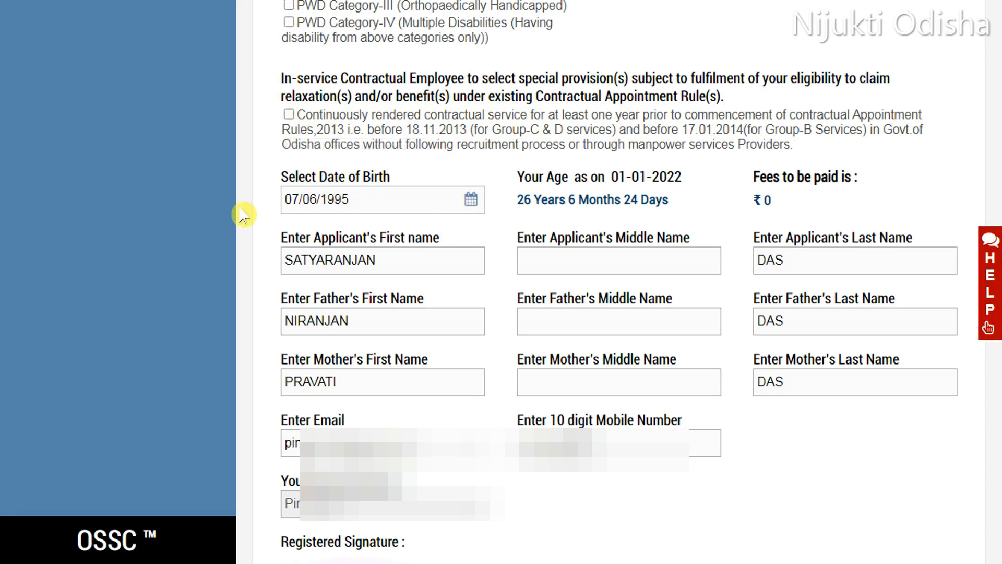
click(438, 198)
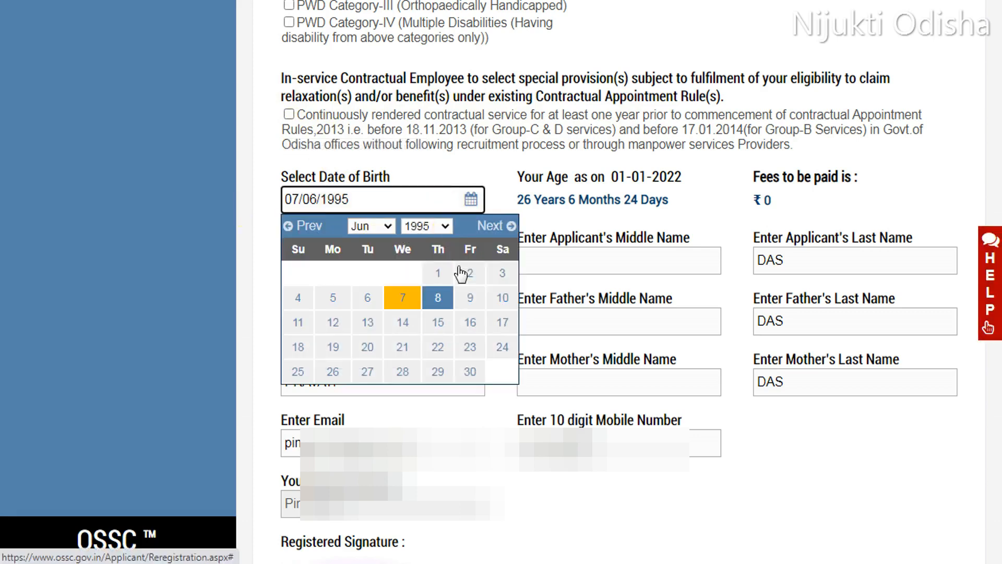
click(528, 175)
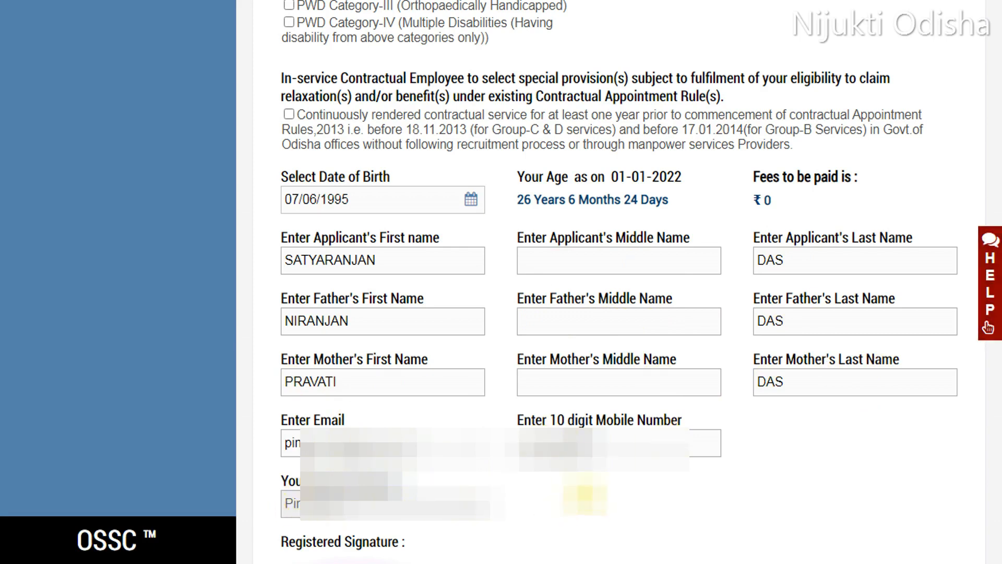
Step: Tick the solemn declaration checkbox at the end of the form
scroll(393, 168, down, 10)
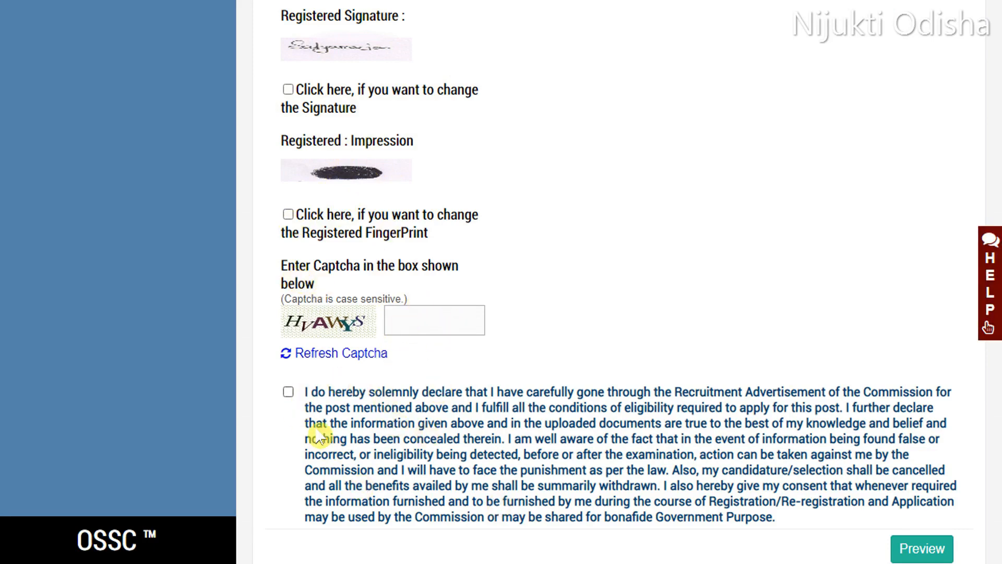
click(288, 394)
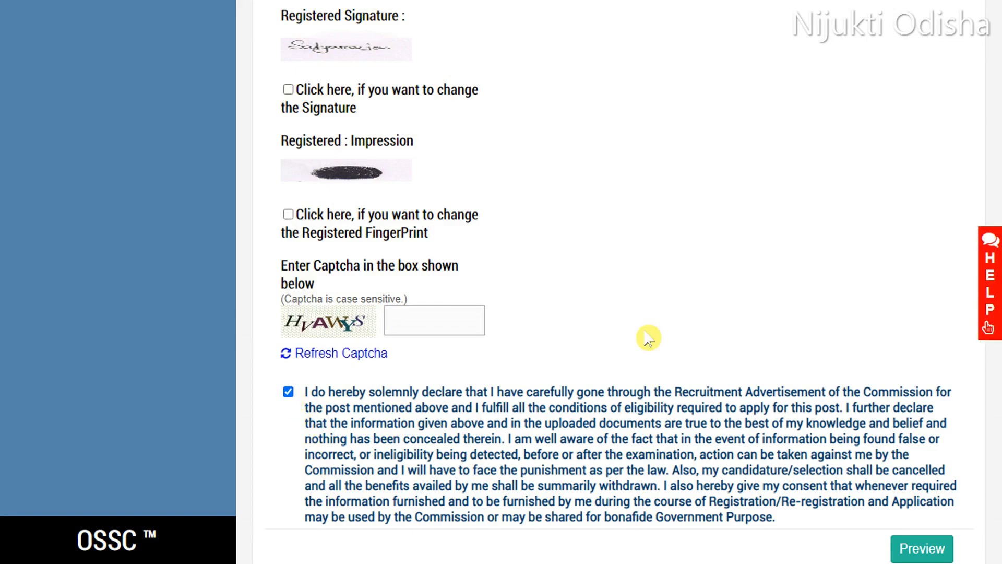
Step: Open the registration preview and scroll through it to review the entered details
scroll(646, 329, down, 2)
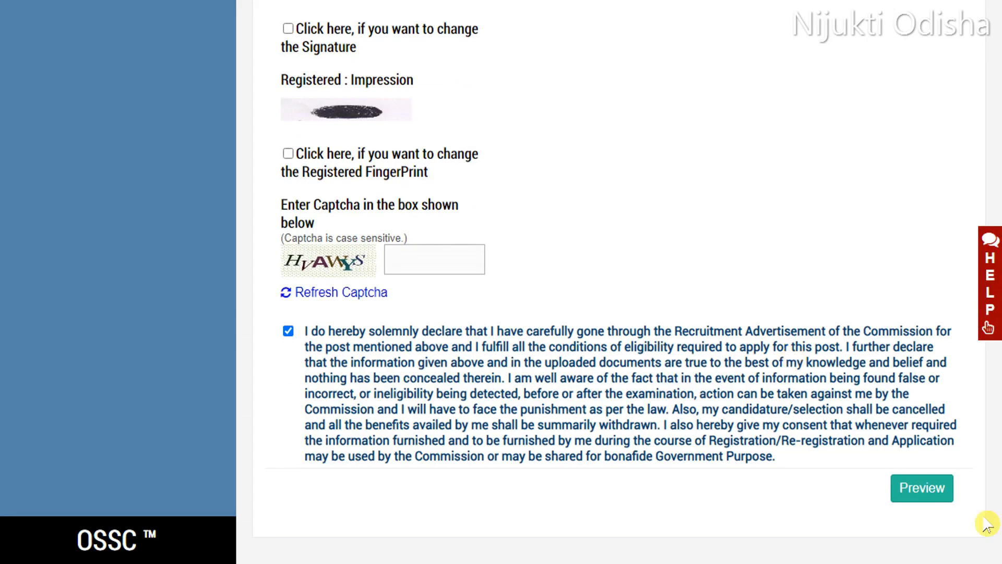
click(902, 491)
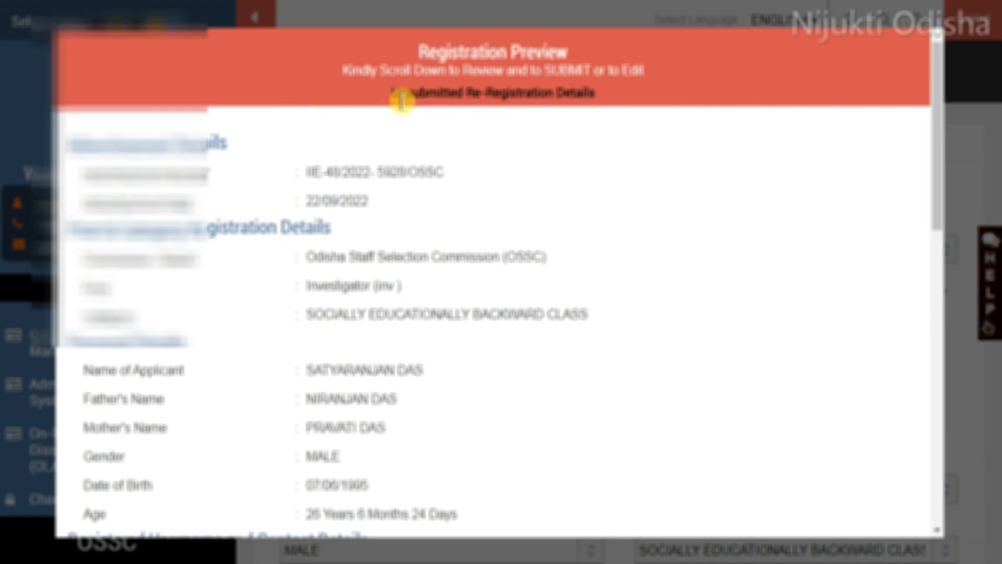
scroll(679, 115, down, 6)
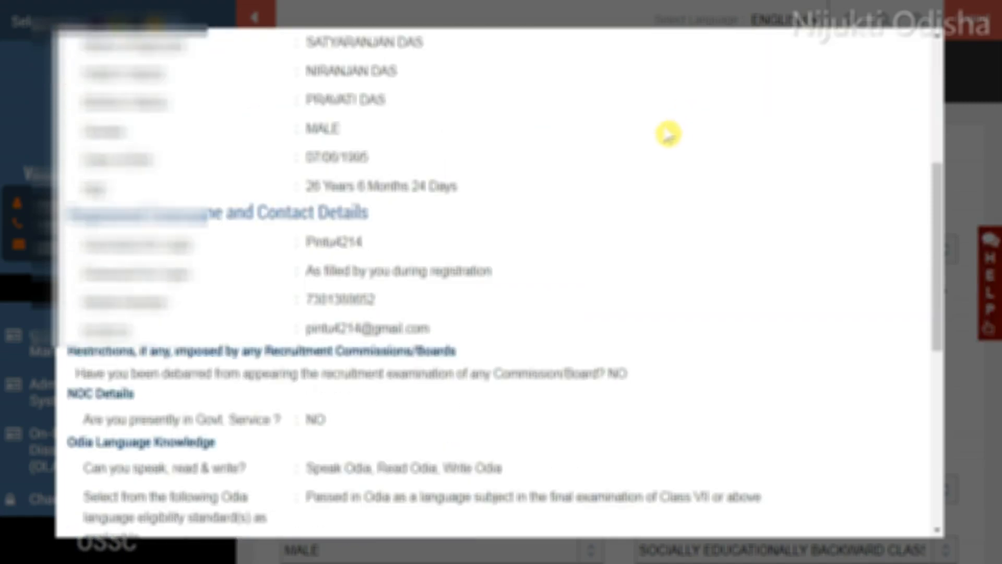
scroll(463, 165, down, 10)
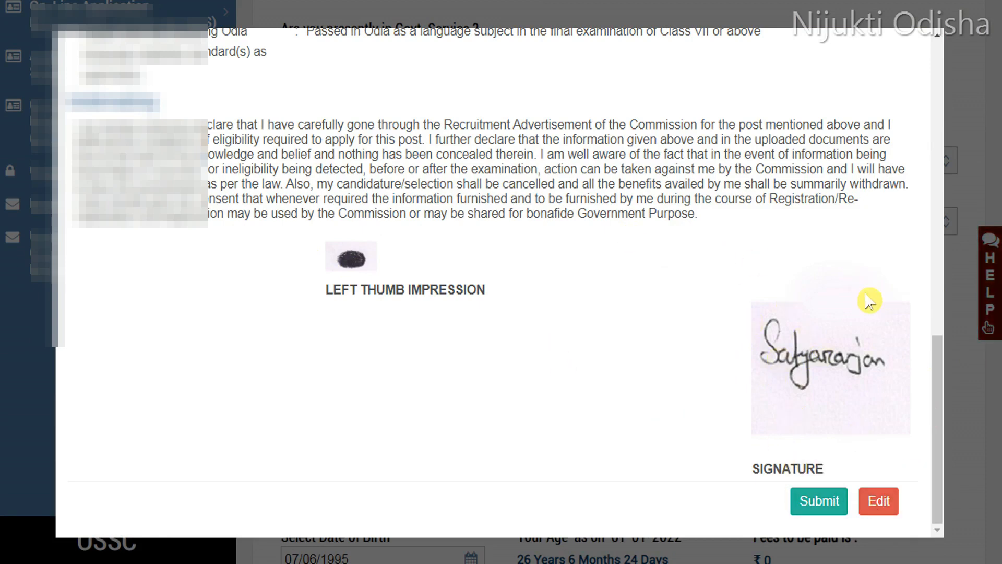
Step: Submit the registration from the preview and return to the home page
click(801, 513)
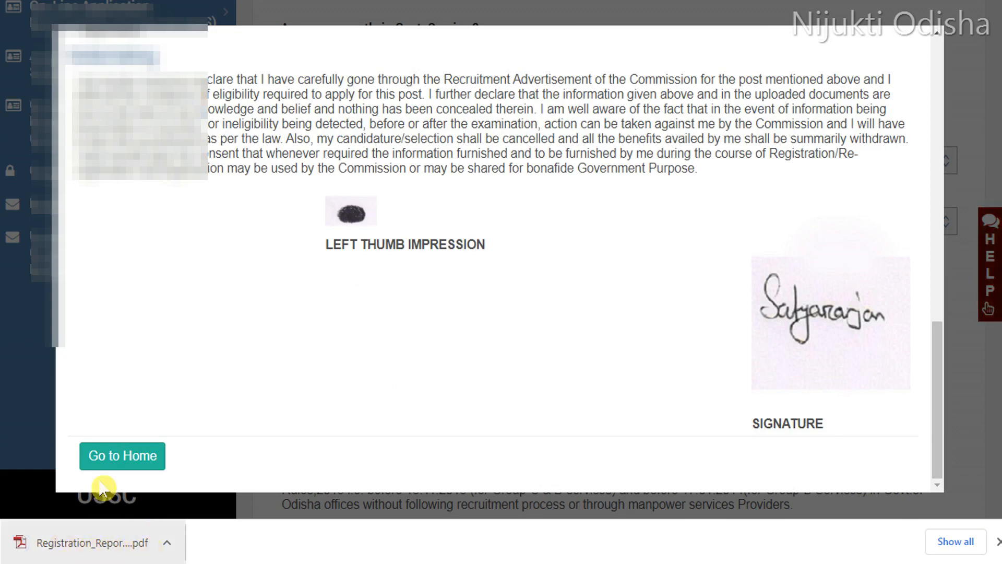
click(119, 458)
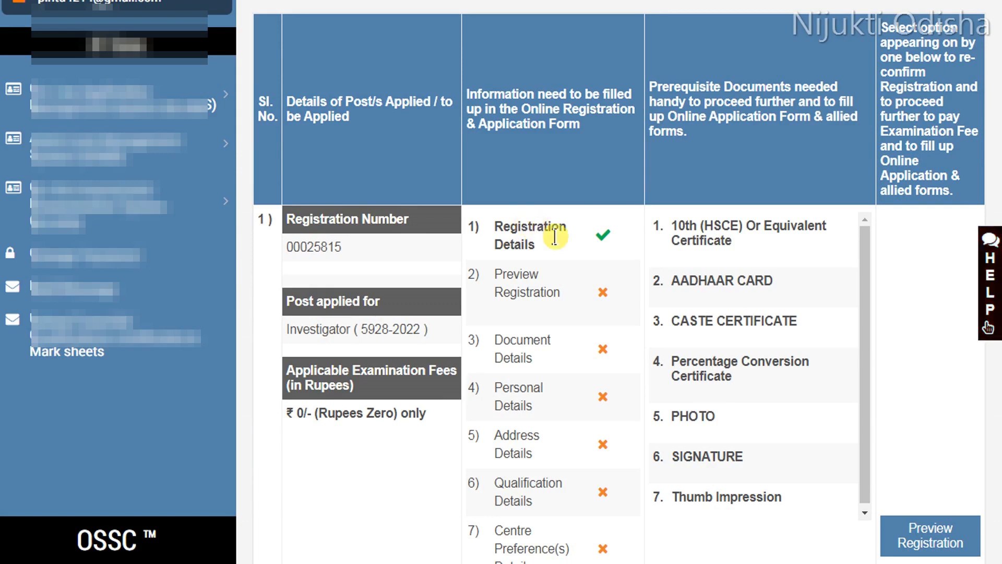
Step: Open the registration preview again, review it and confirm the final registration submission
scroll(514, 127, down, 3)
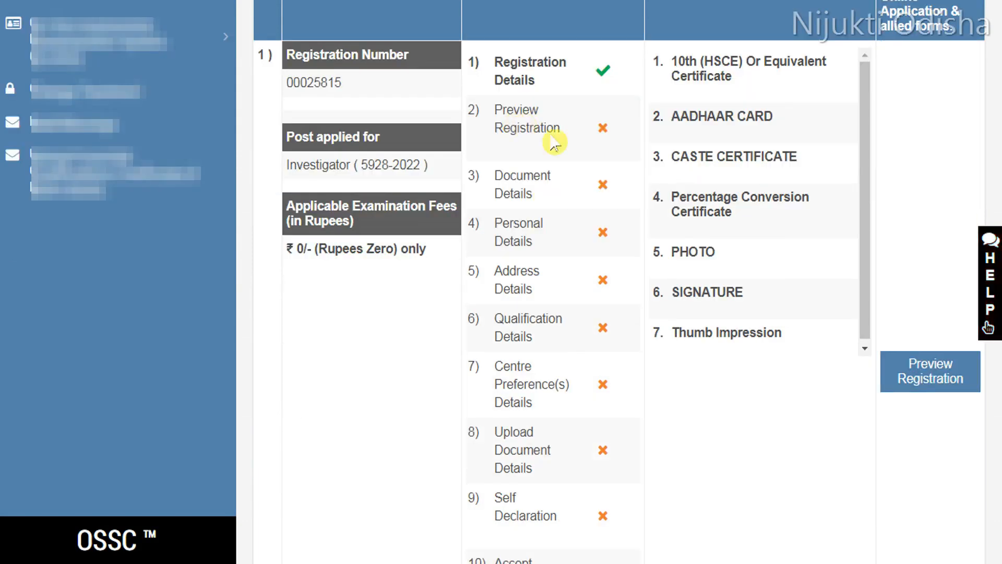
click(914, 375)
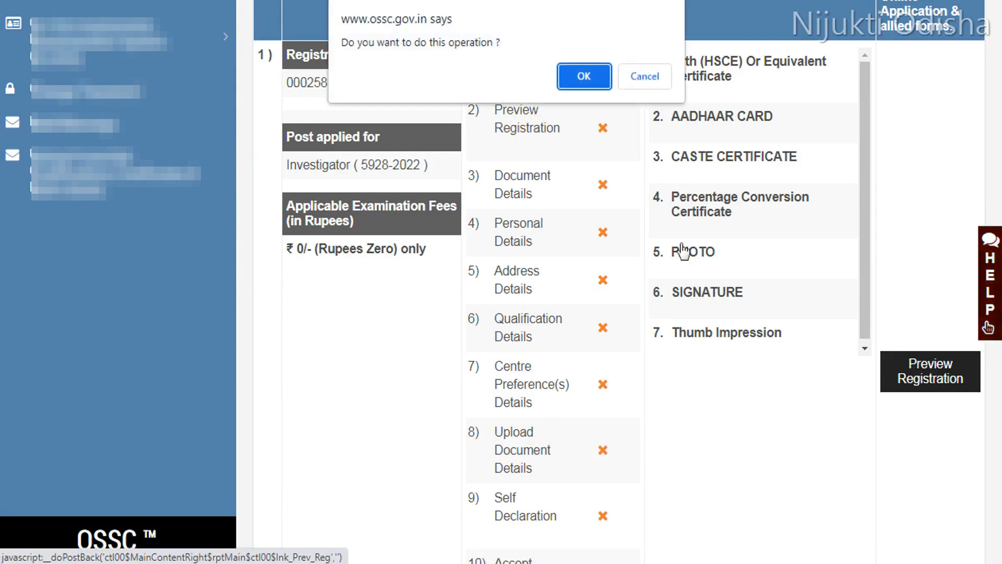
click(580, 82)
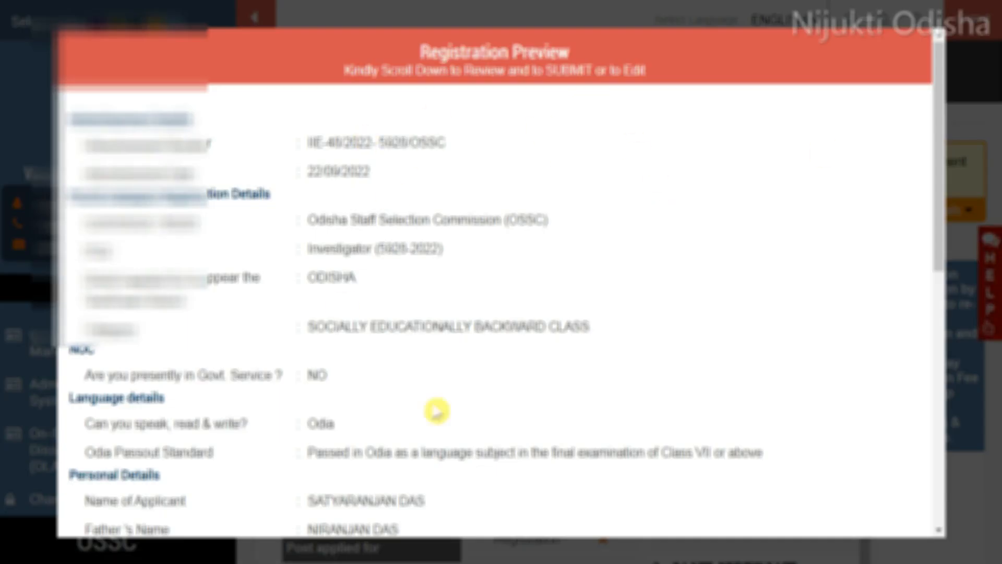
scroll(501, 288, down, 10)
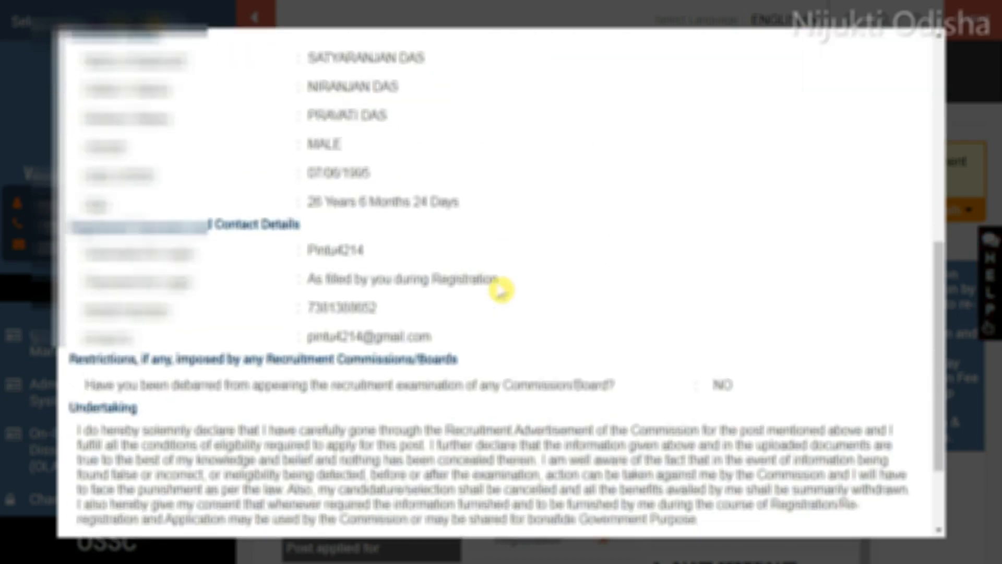
scroll(500, 290, down, 3)
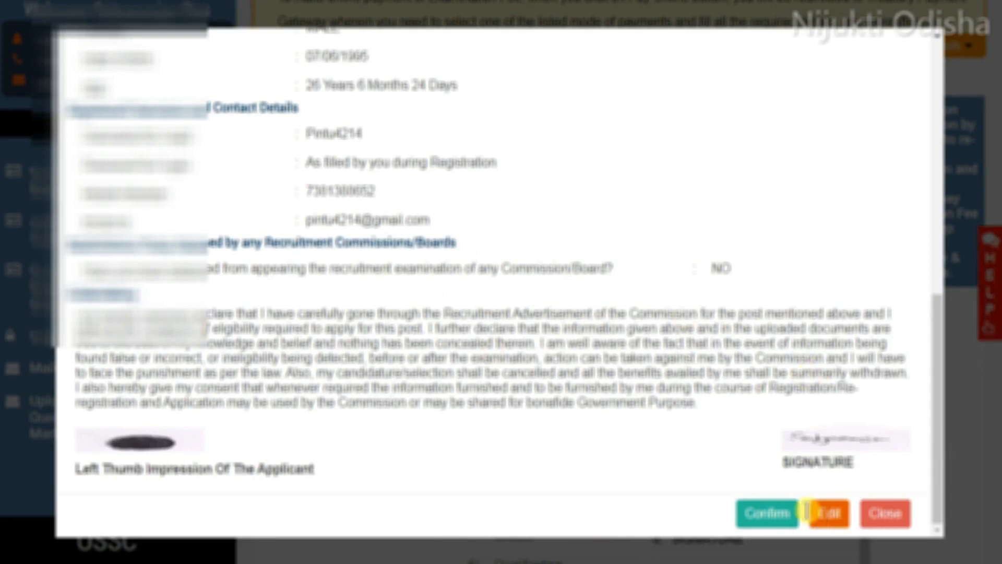
click(760, 516)
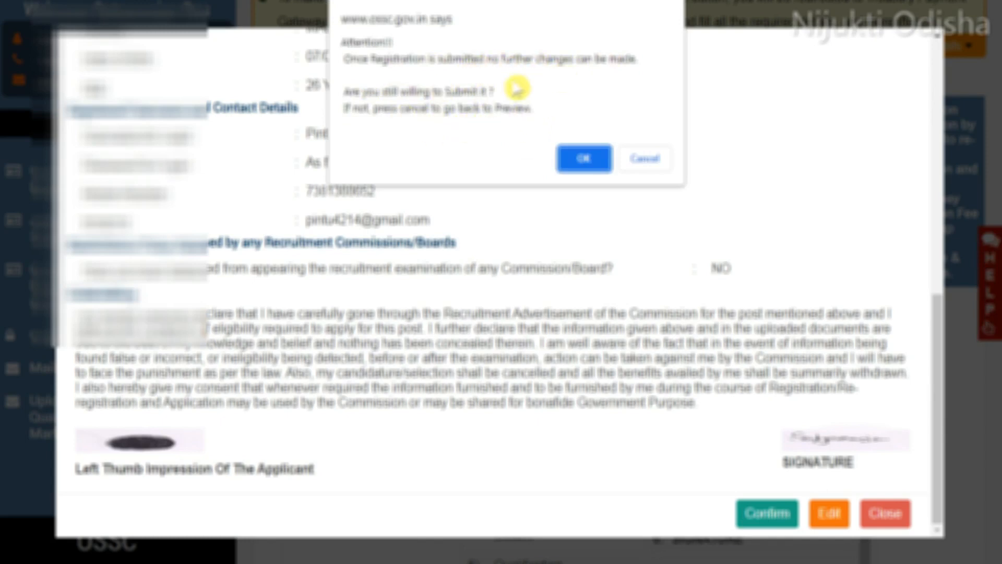
click(582, 159)
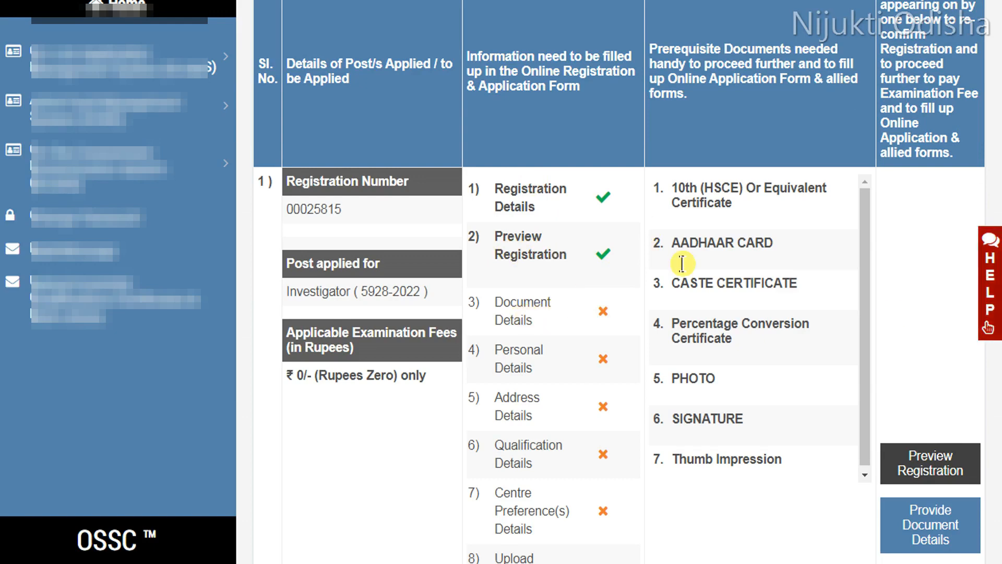
Step: Open the document details form and set the ID proof to AADHAAR CARD issued by Unique Identification Authority of India
click(930, 533)
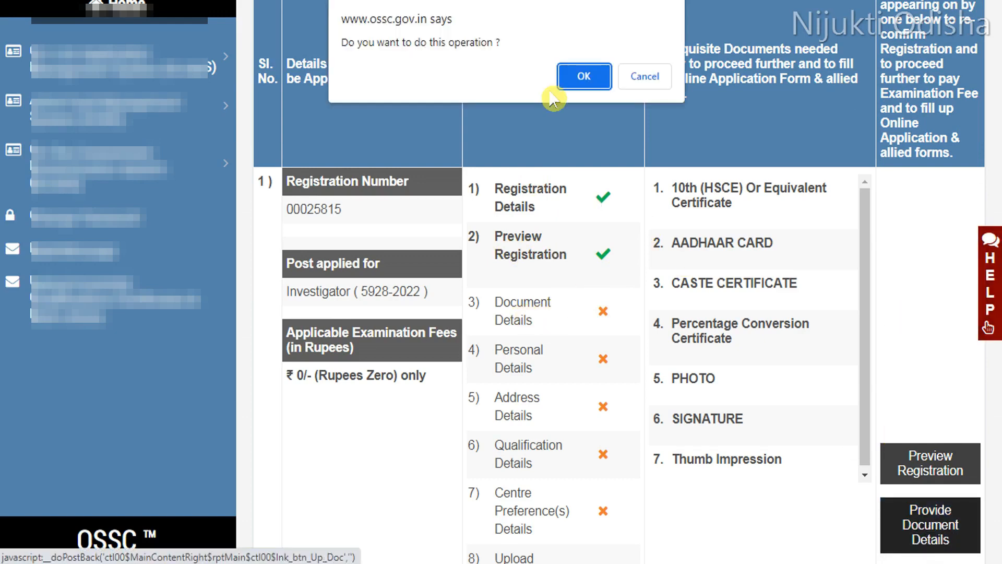
click(568, 81)
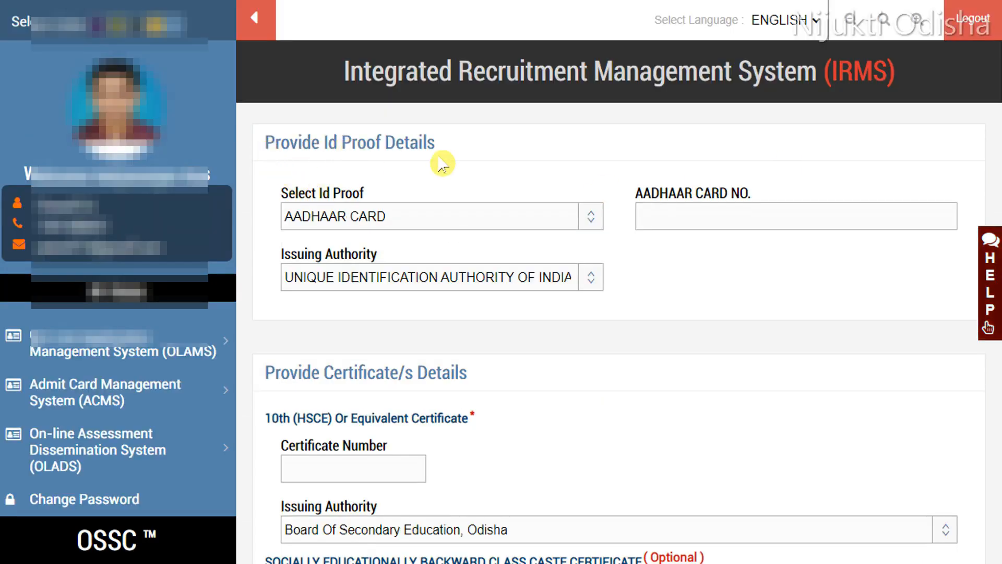
click(441, 217)
click(353, 256)
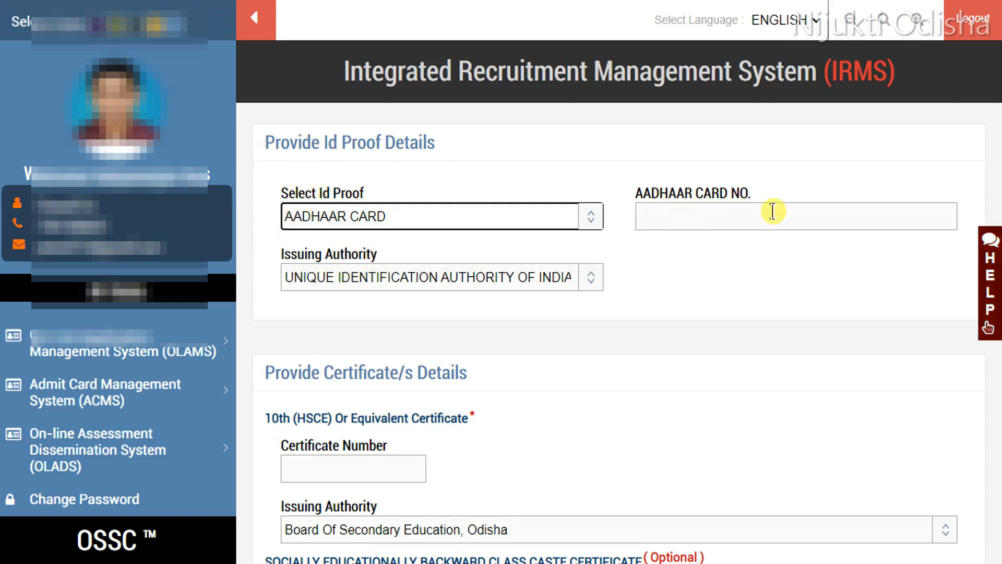
click(478, 272)
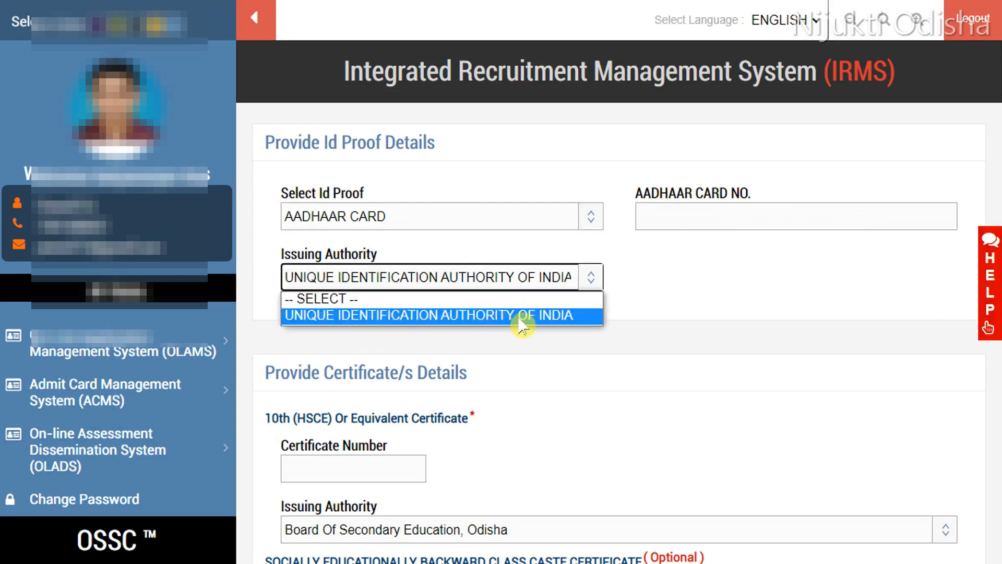
click(537, 315)
Step: Set the 10th certificate's issuing authority to Board Of Secondary Education, Odisha, submit the certificate details and confirm them
scroll(538, 235, down, 5)
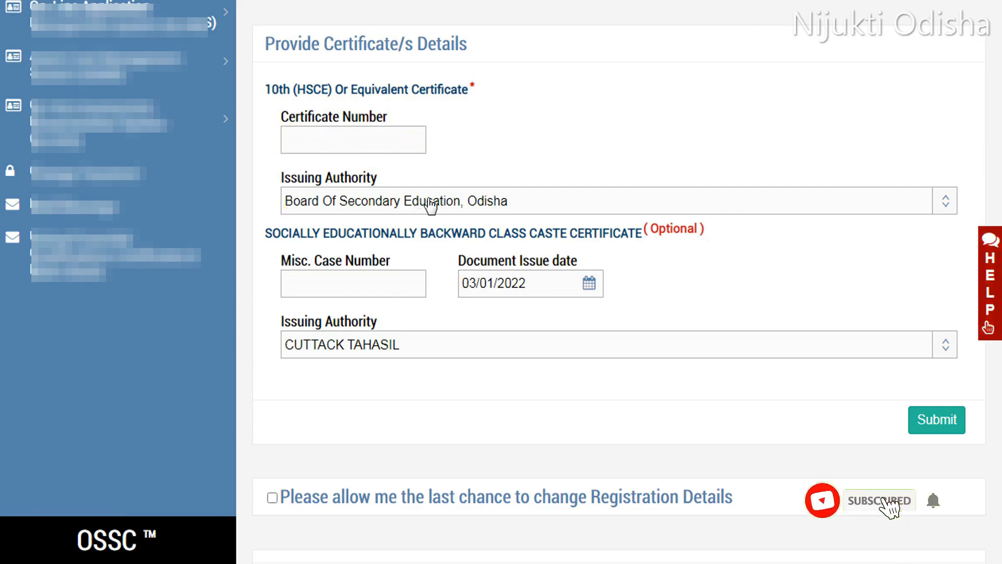
click(493, 208)
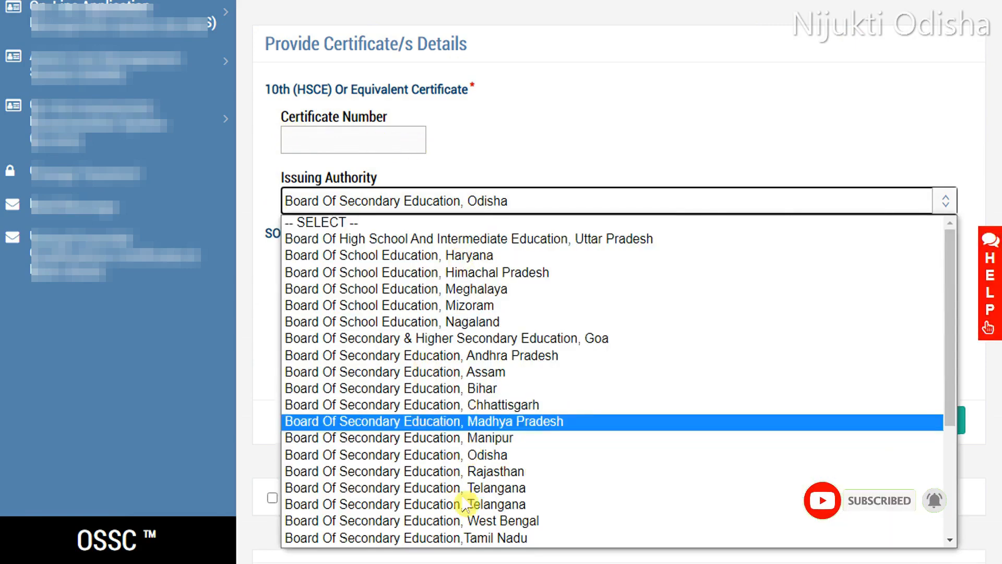
click(578, 190)
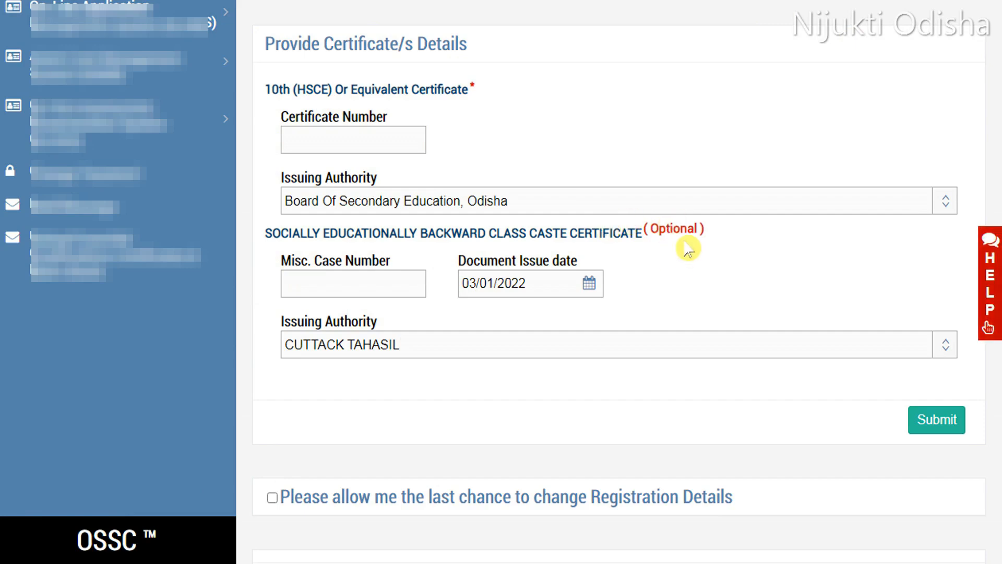
scroll(709, 243, down, 2)
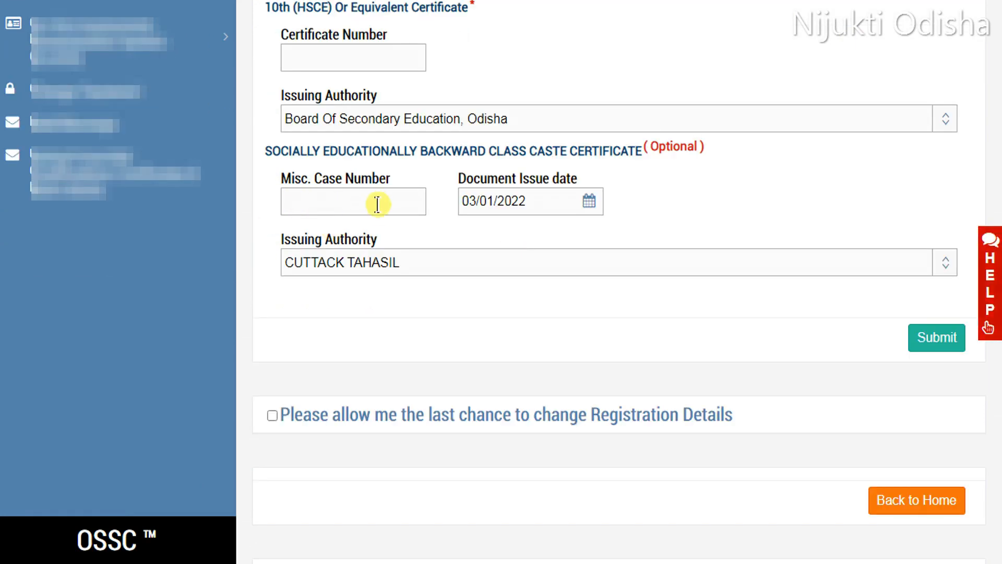
click(539, 205)
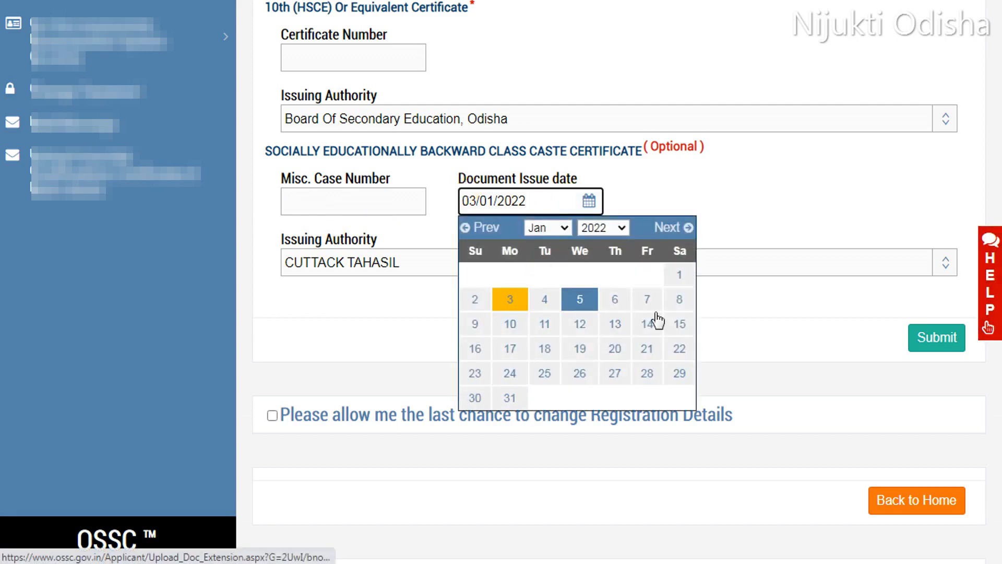
click(642, 210)
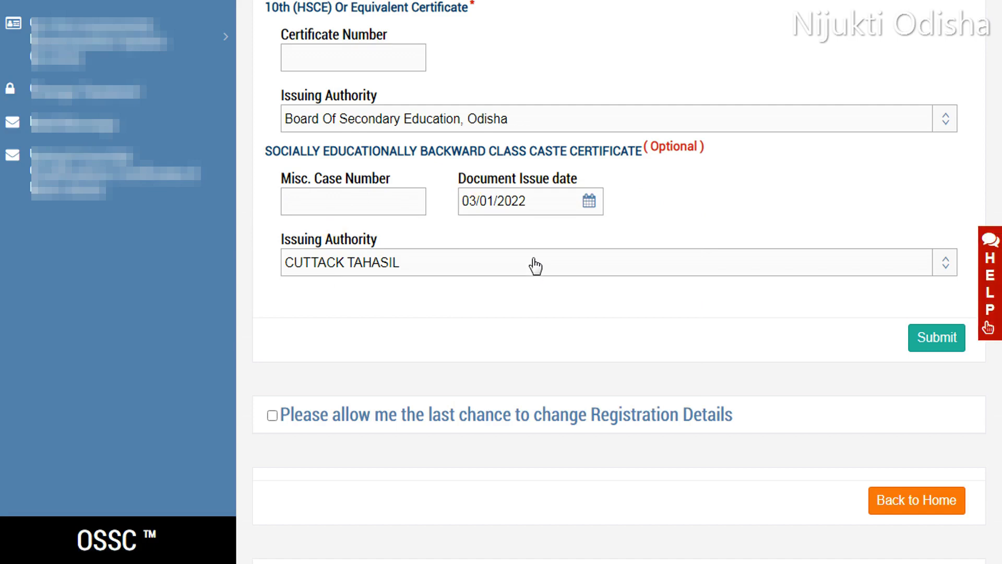
click(535, 266)
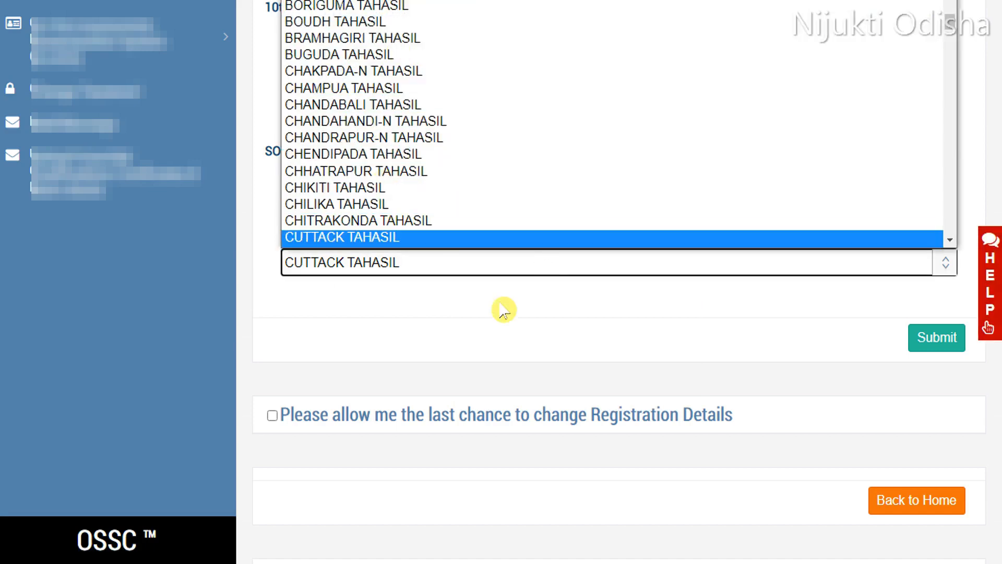
click(613, 330)
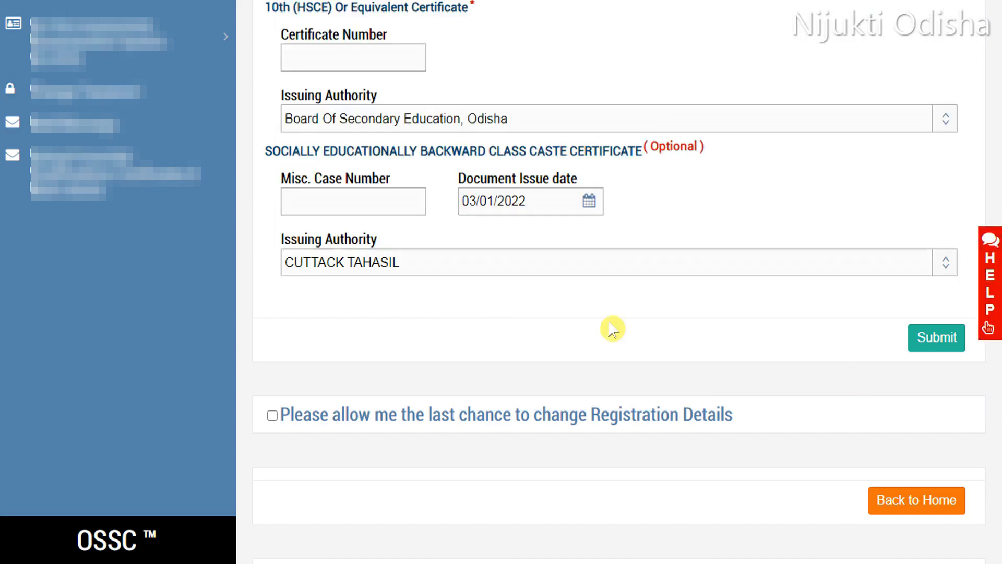
click(928, 338)
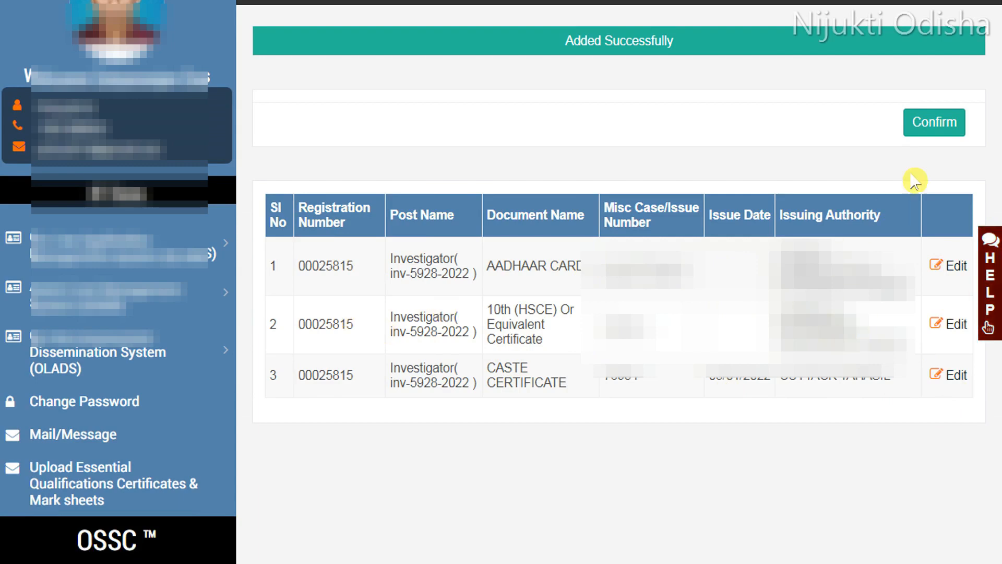
click(919, 131)
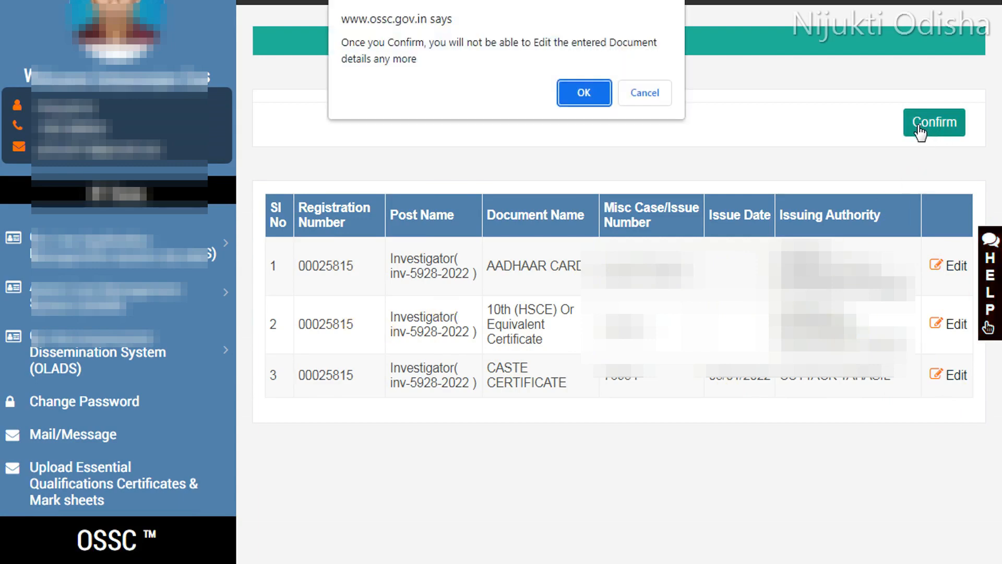
click(583, 94)
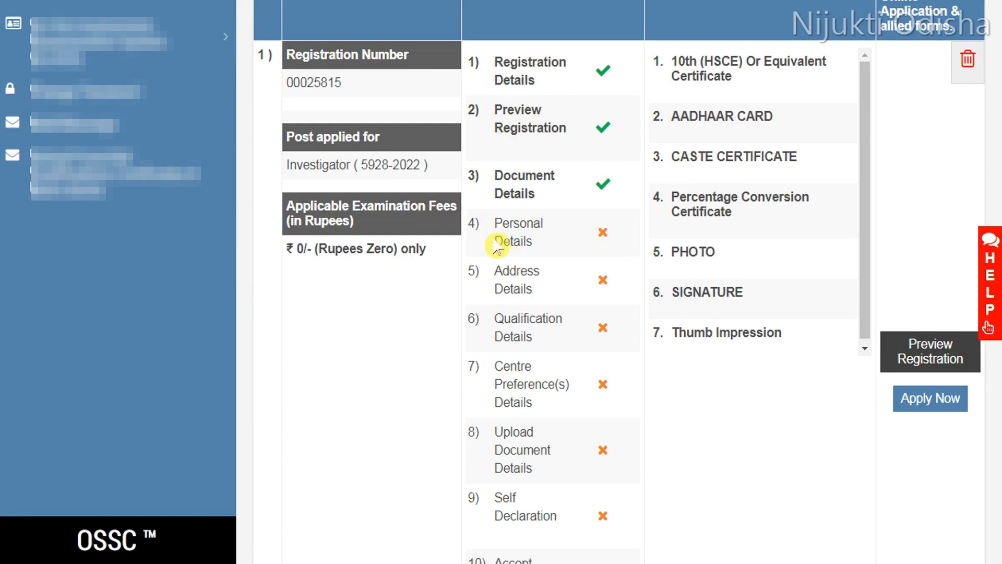
Step: Start the application for the Investigator post and scroll through the personal details form
click(919, 410)
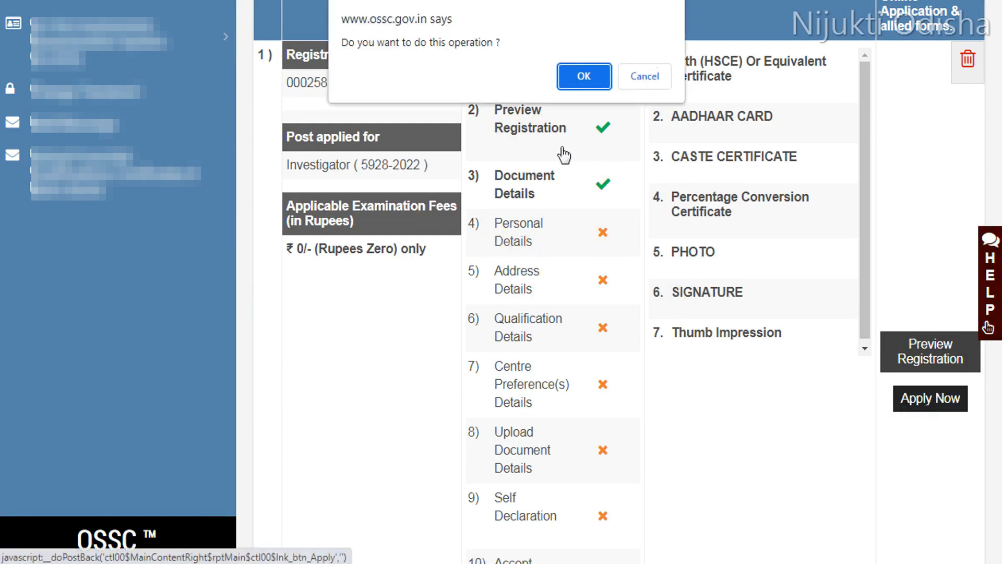
click(577, 78)
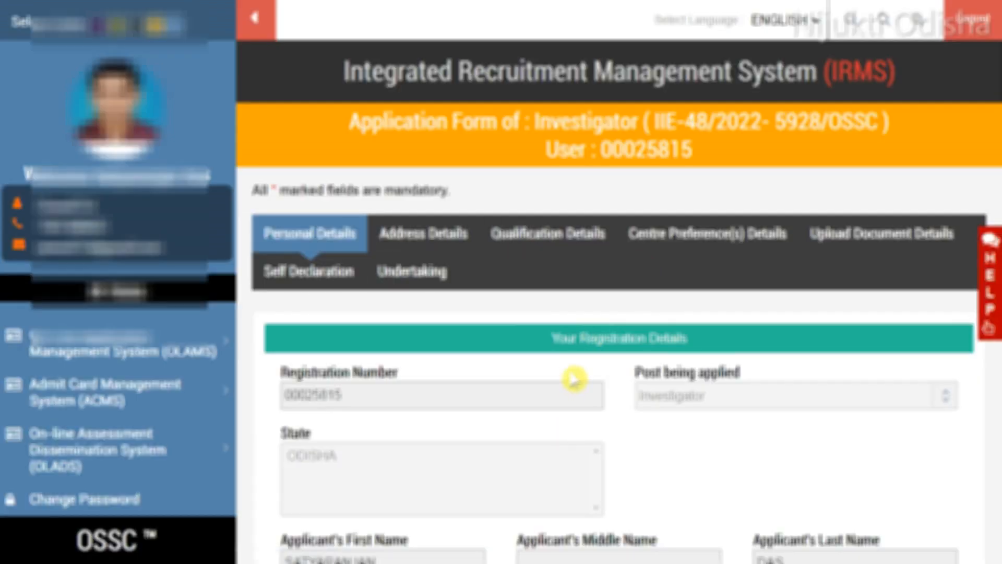
scroll(515, 406, down, 10)
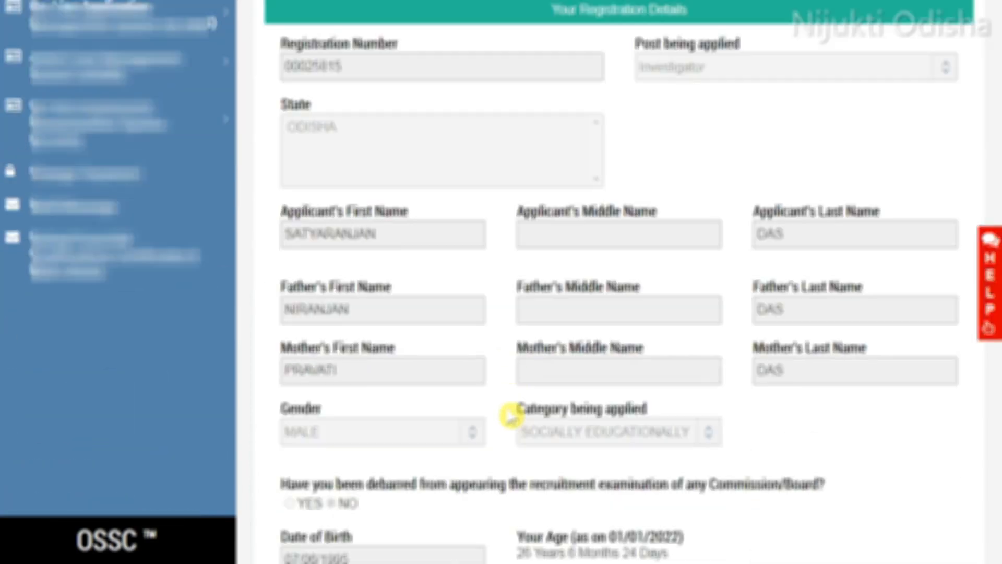
scroll(511, 382, down, 3)
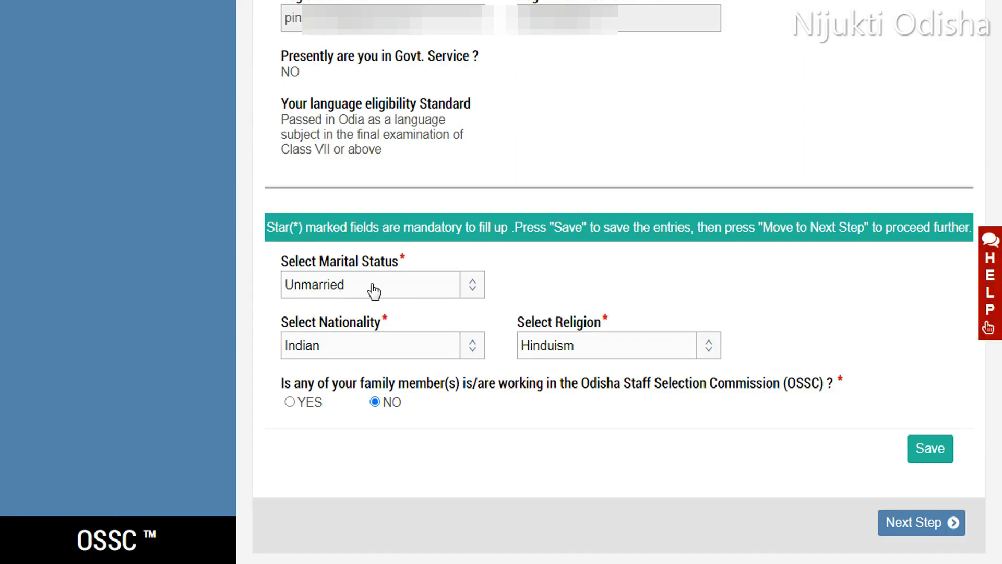
Step: Set marital status to Unmarried, nationality Indian and religion Hinduism, save the personal details and move to the next step
click(412, 293)
key(Down)
key(Down)
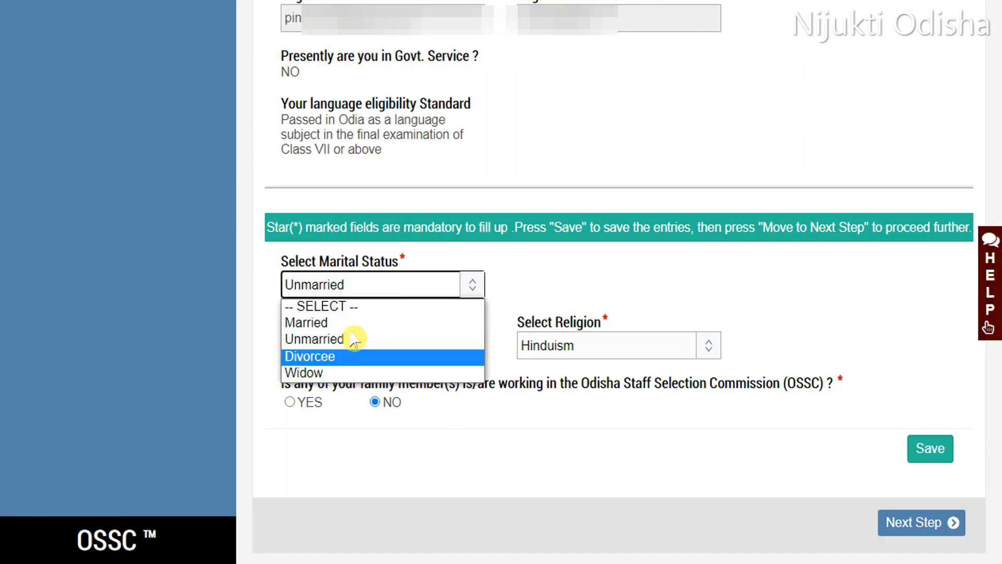
click(361, 341)
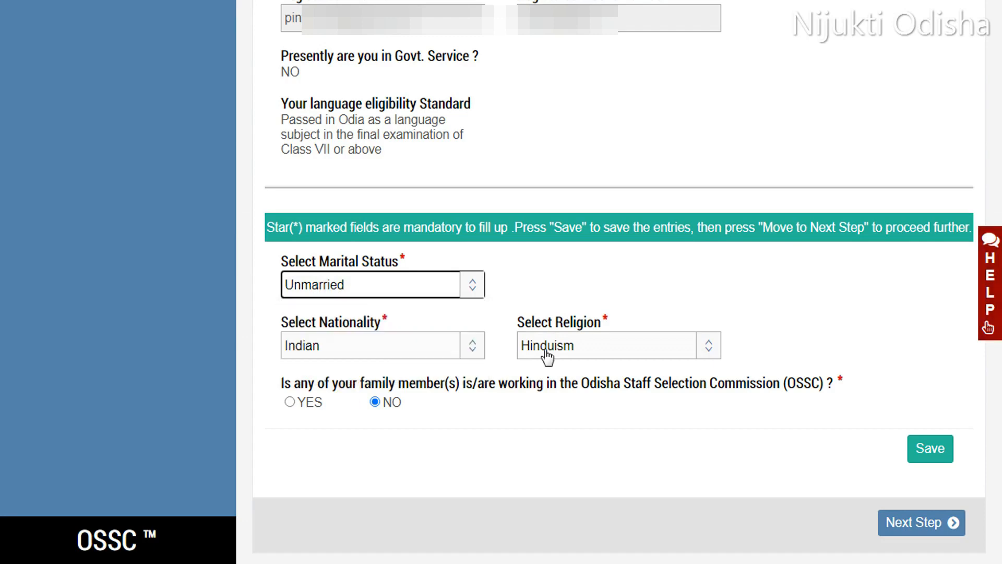
click(372, 353)
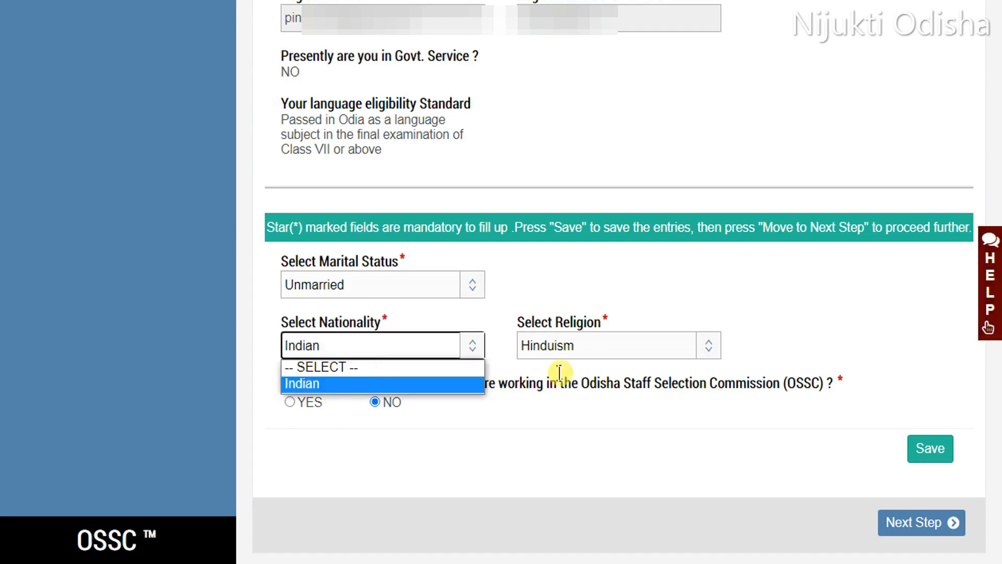
click(483, 343)
click(599, 352)
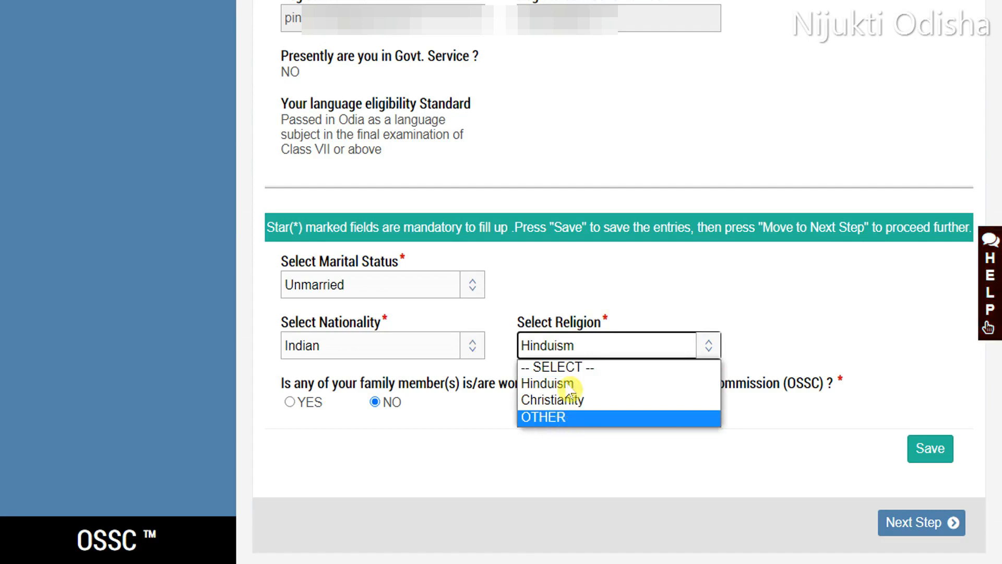
click(774, 316)
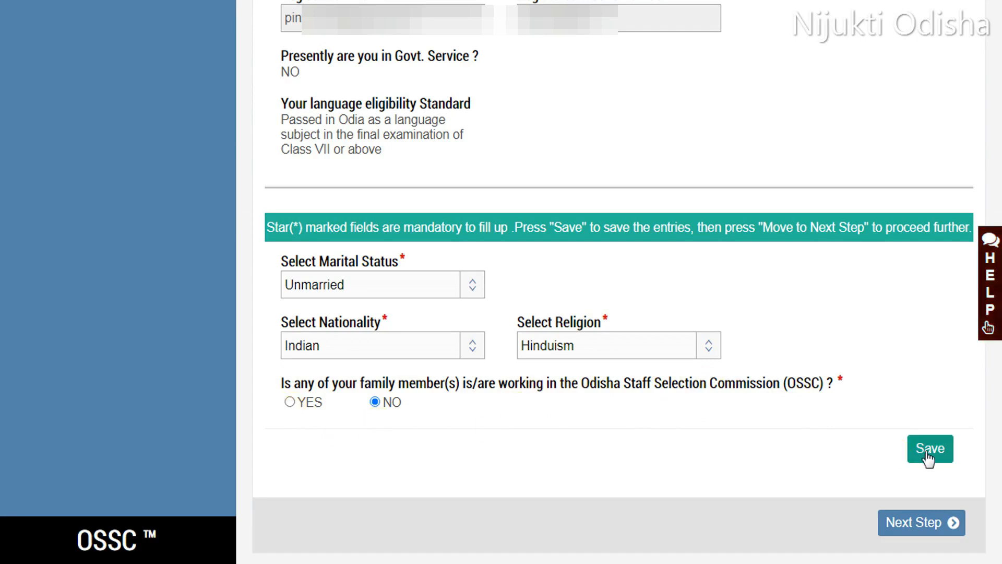
click(893, 460)
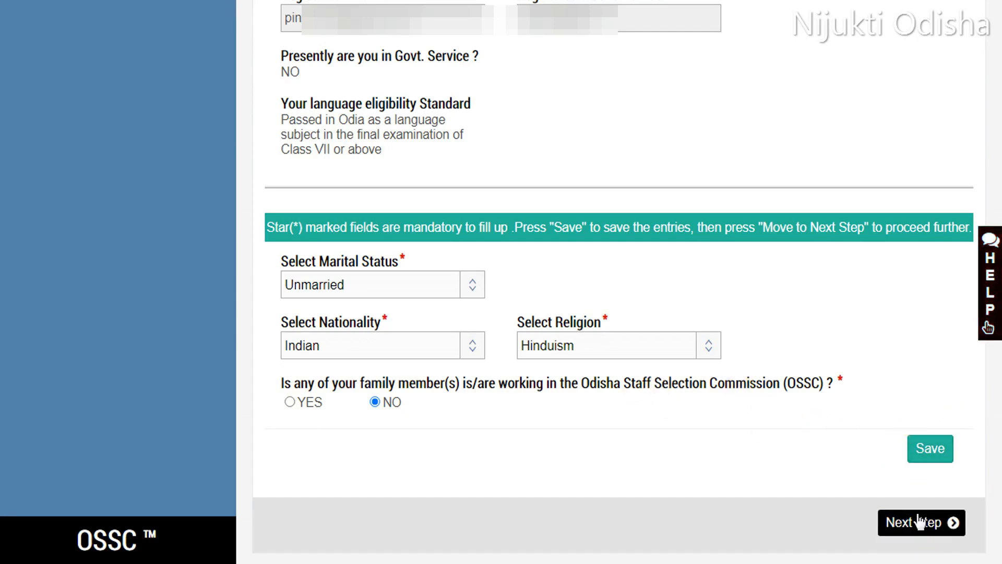
click(932, 456)
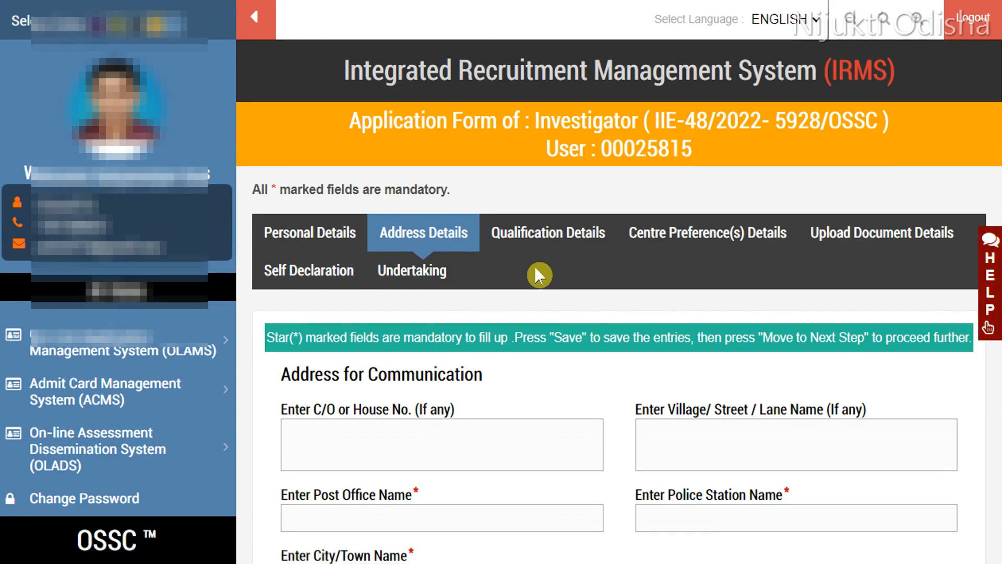
Step: Check the communication address state ODISHA and district CUTTACK selections
scroll(536, 270, down, 3)
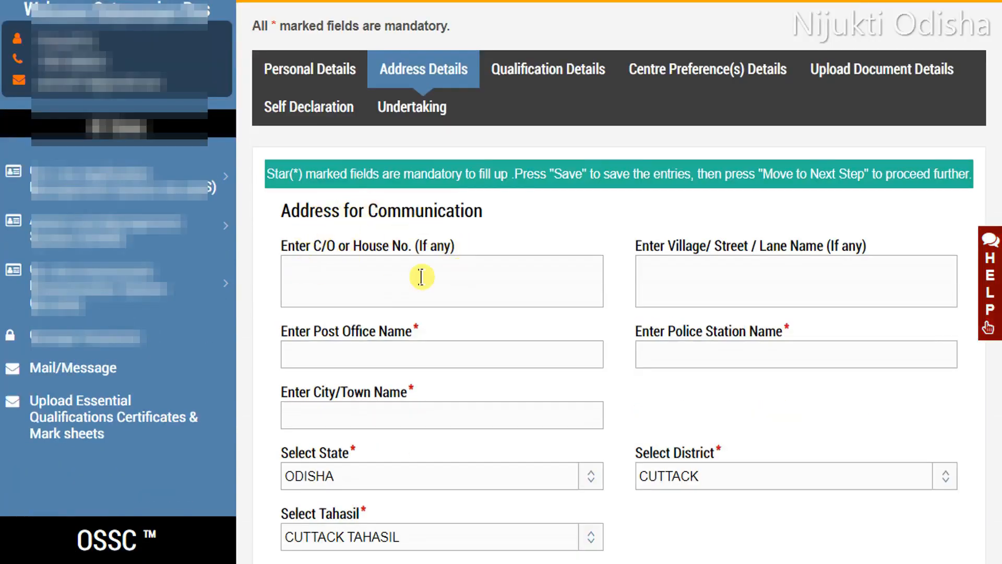
scroll(488, 282, down, 2)
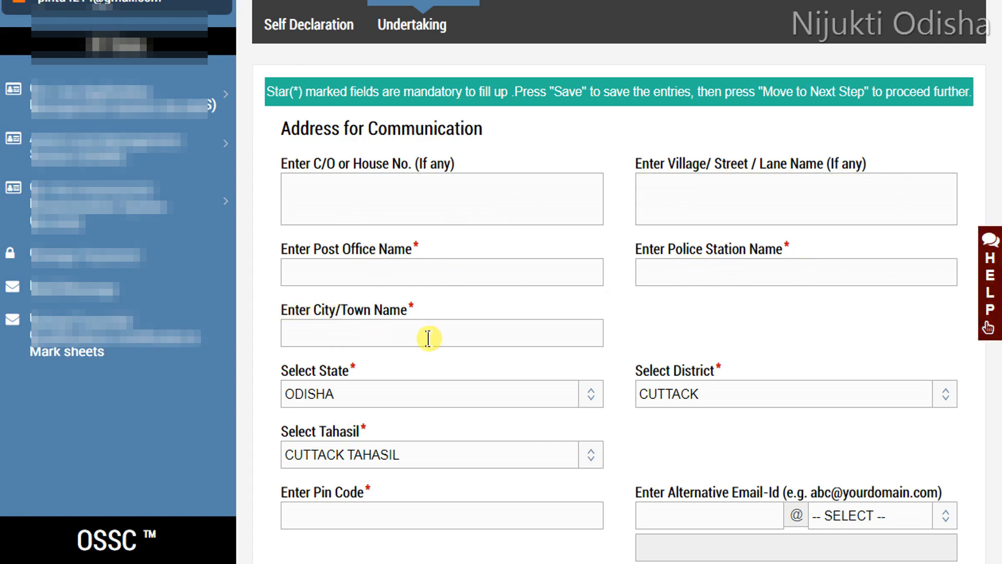
click(401, 408)
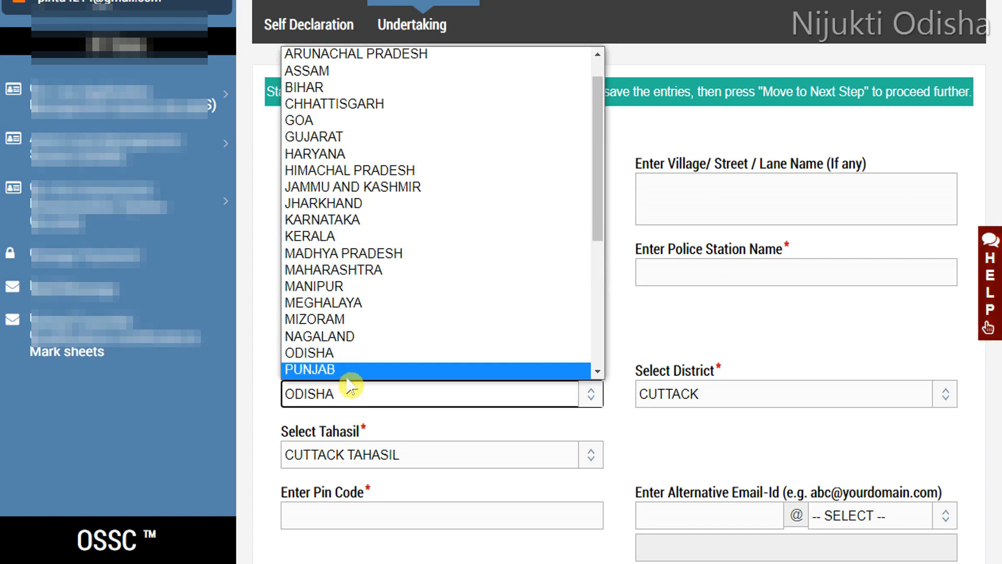
click(626, 429)
click(706, 395)
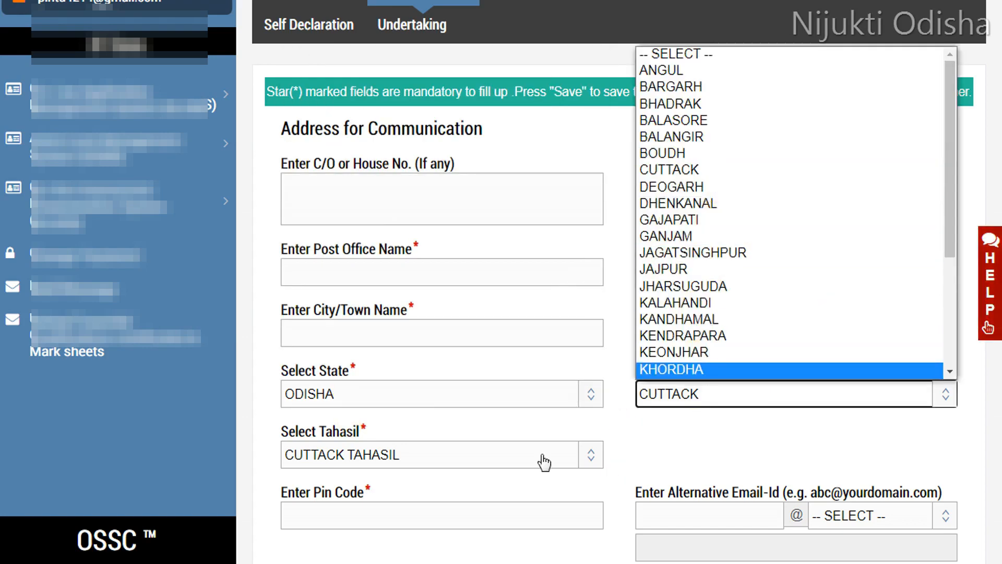
click(463, 431)
Step: Save the address details
scroll(439, 349, down, 2)
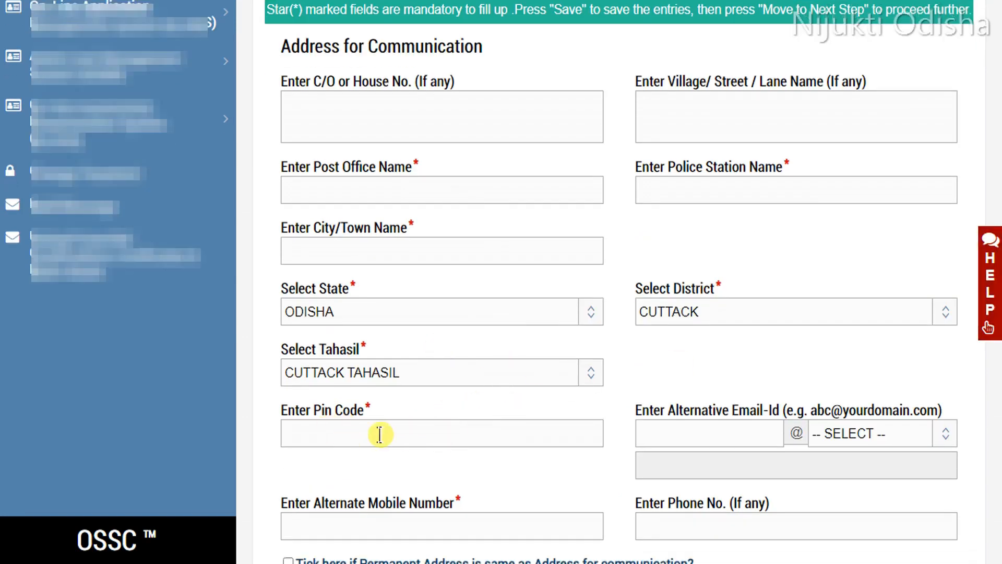
scroll(626, 392, down, 4)
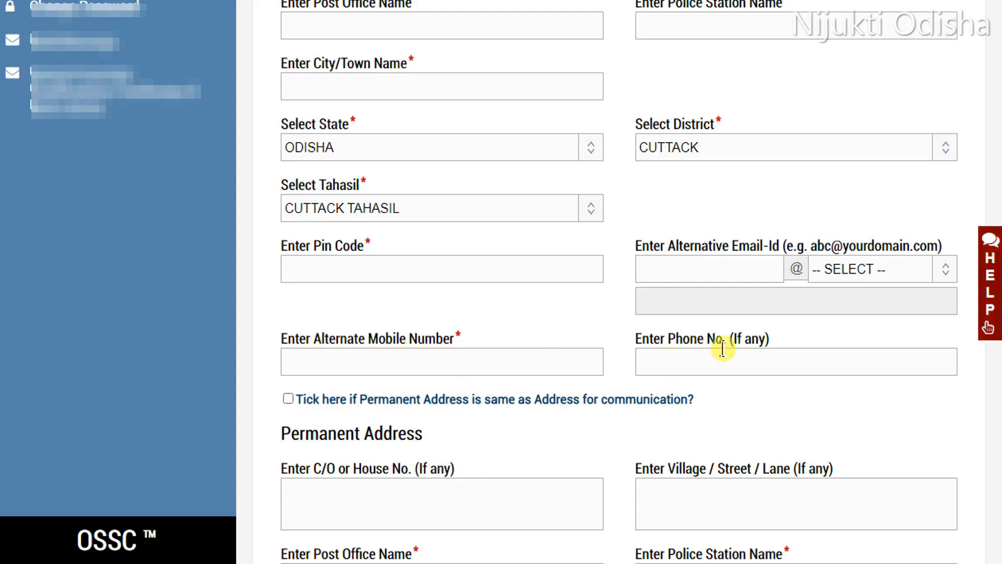
scroll(729, 346, down, 3)
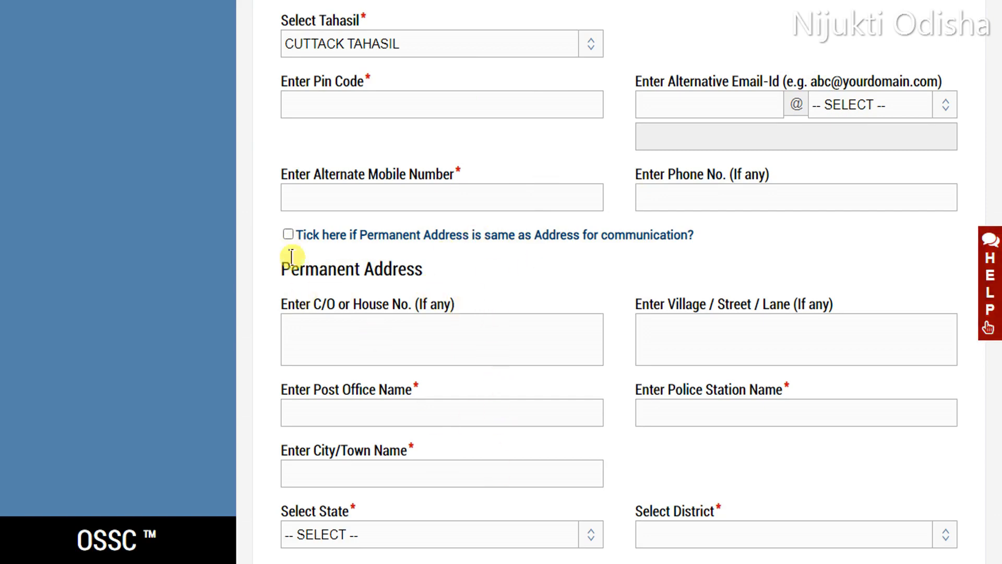
scroll(522, 363, down, 3)
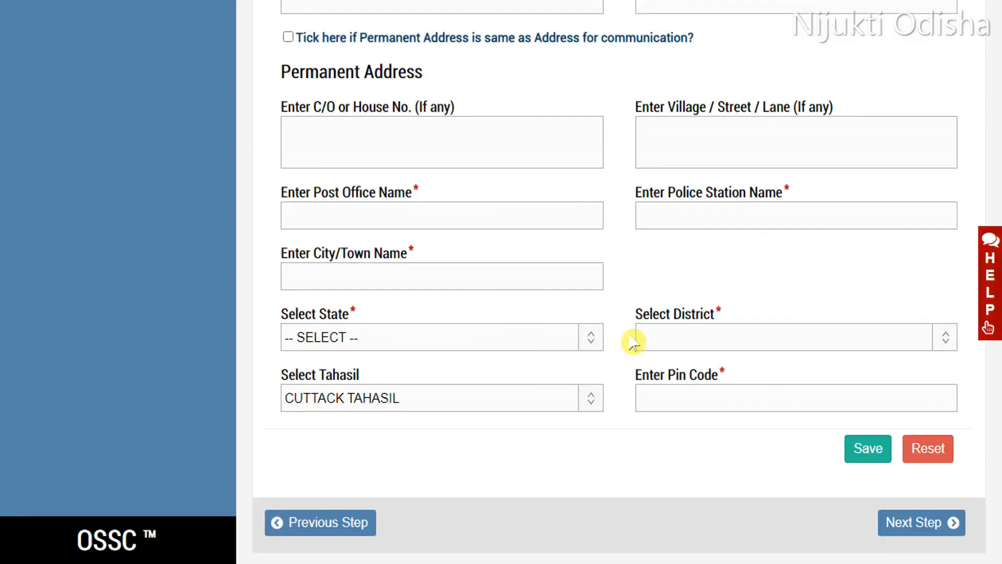
click(847, 463)
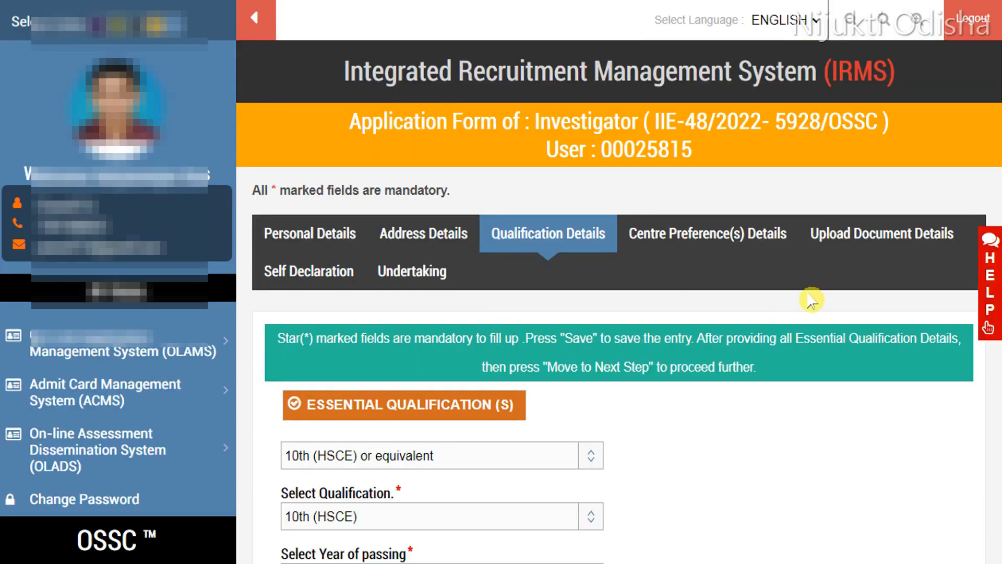
scroll(810, 297, down, 2)
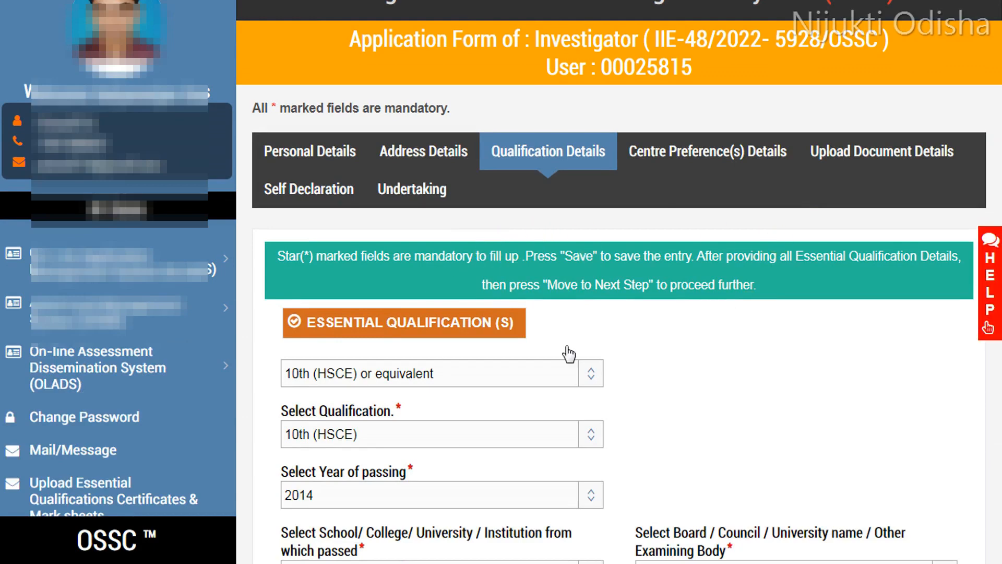
Step: Select 10th (HSCE) as the qualification and 2014 as the year of passing
scroll(548, 324, down, 3)
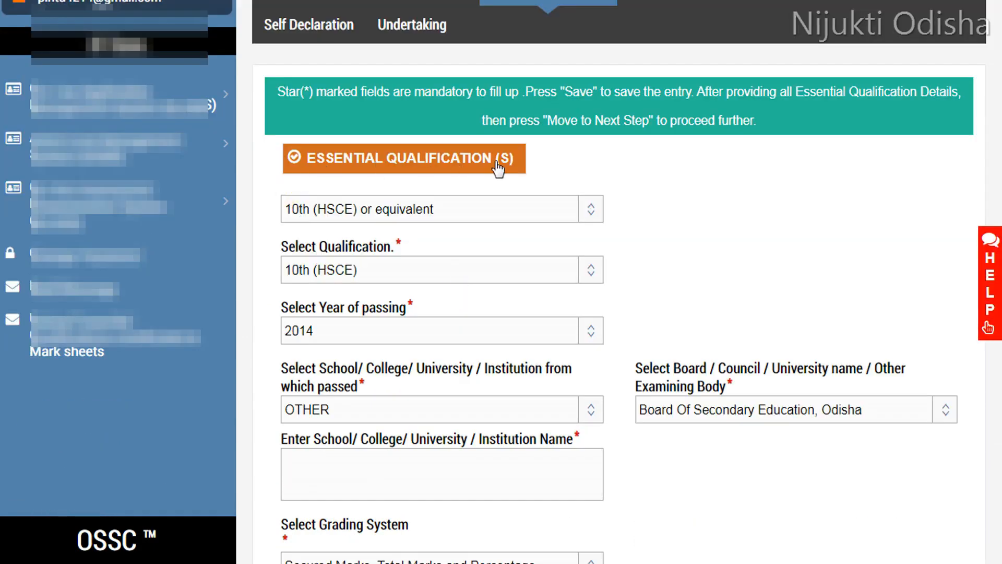
click(518, 160)
click(413, 278)
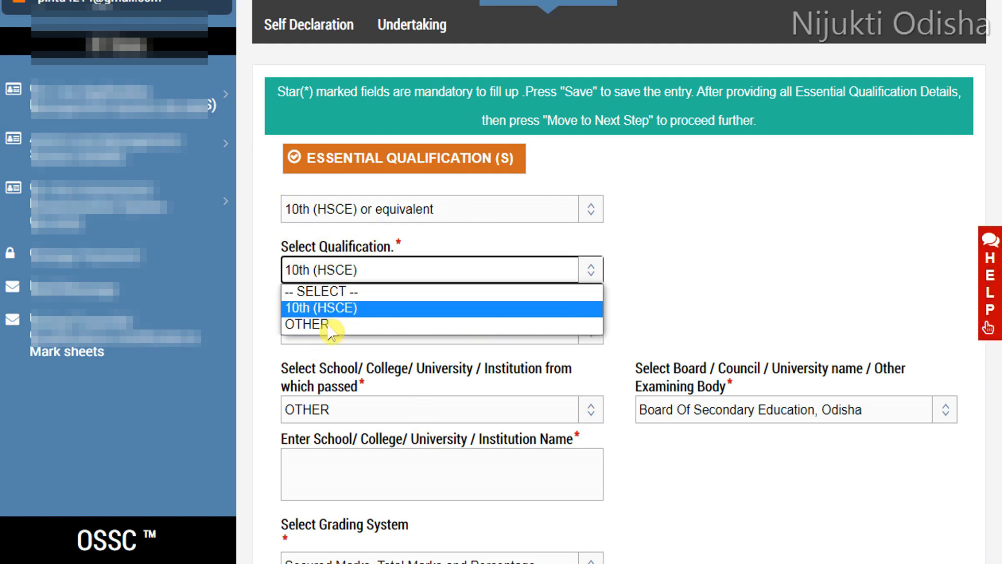
click(405, 309)
scroll(794, 205, down, 3)
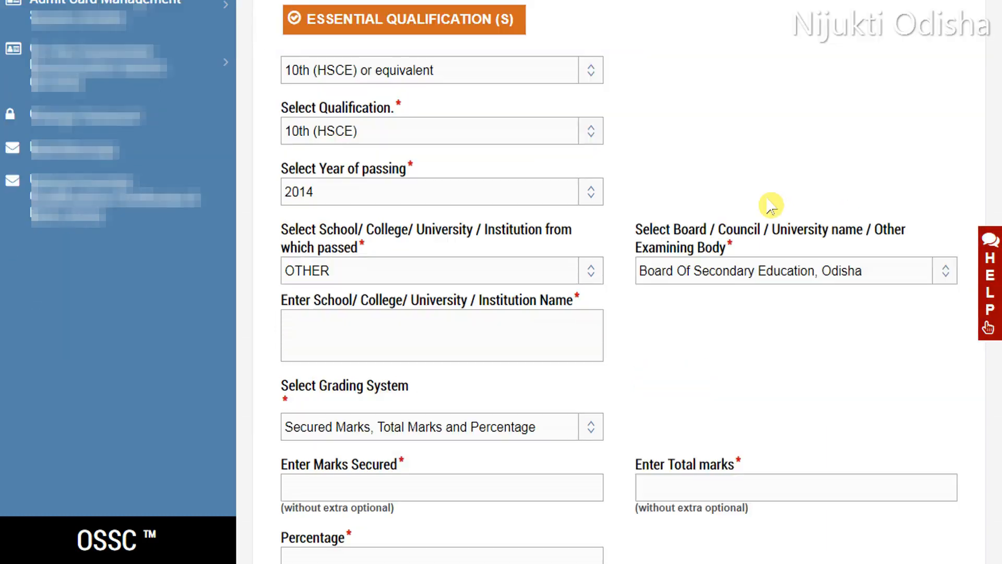
scroll(770, 205, down, 2)
click(412, 93)
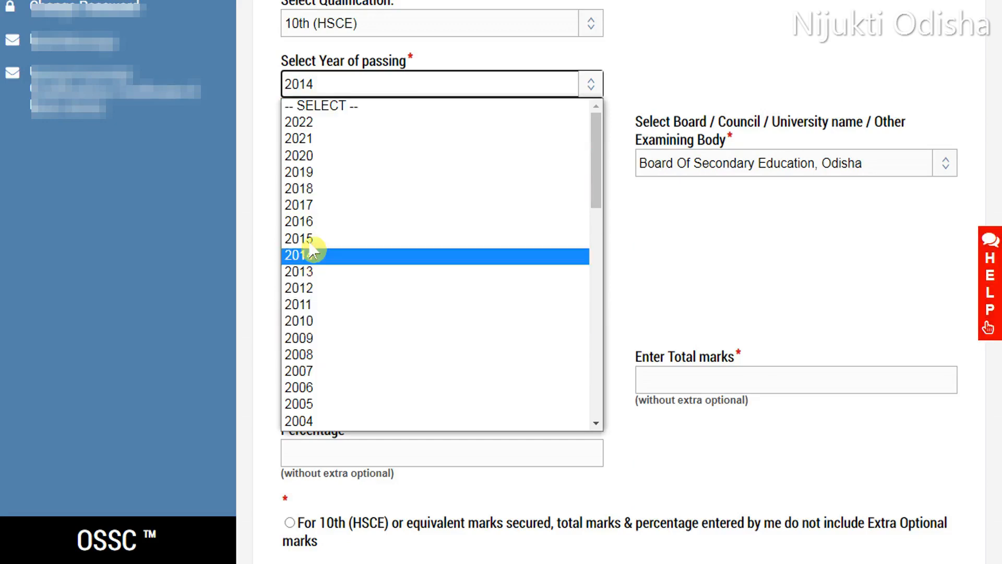
click(562, 138)
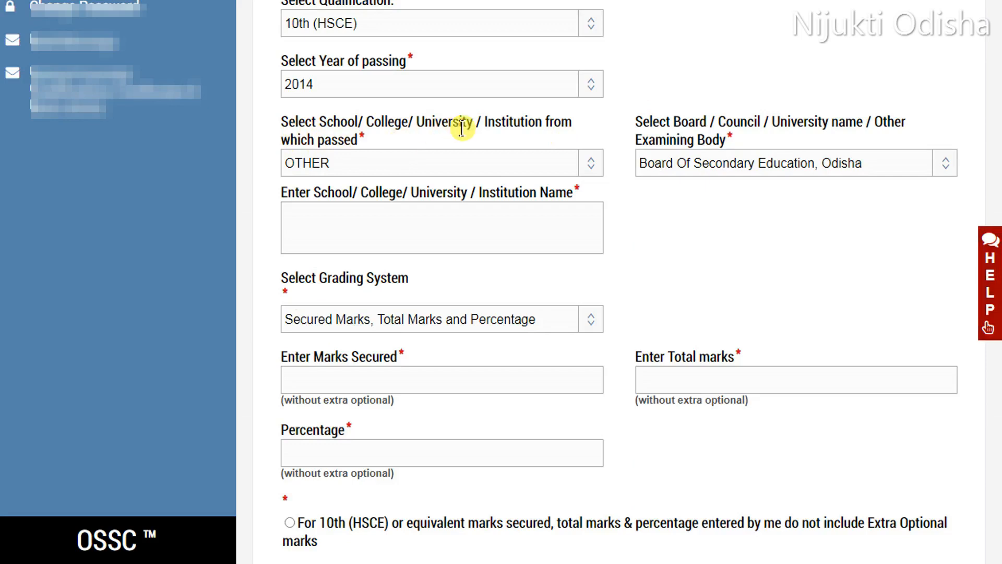
Step: Set the institution to OTHER, board to Board Of Secondary Education, Odisha and grading to Secured Marks, Total Marks and Percentage
click(398, 176)
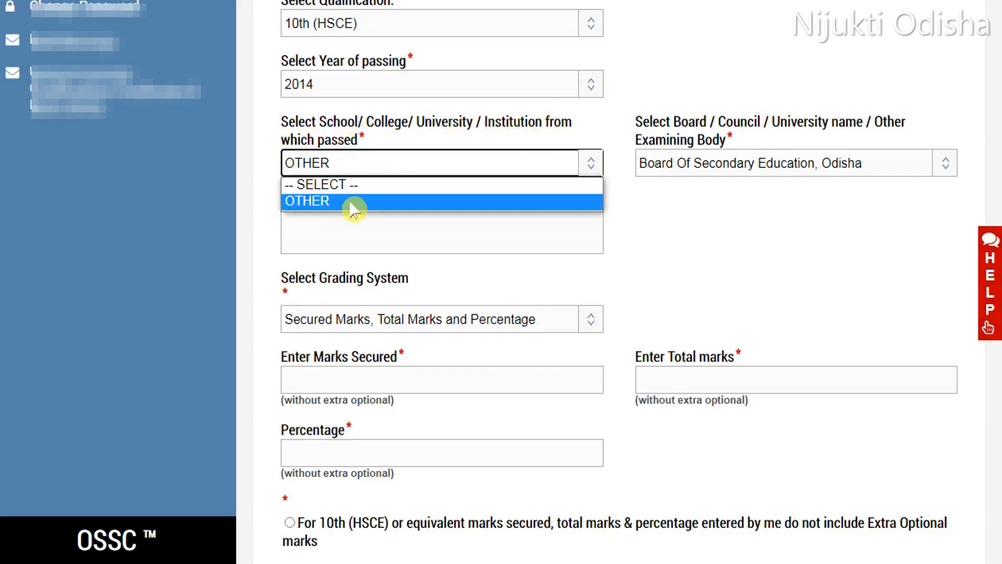
click(313, 201)
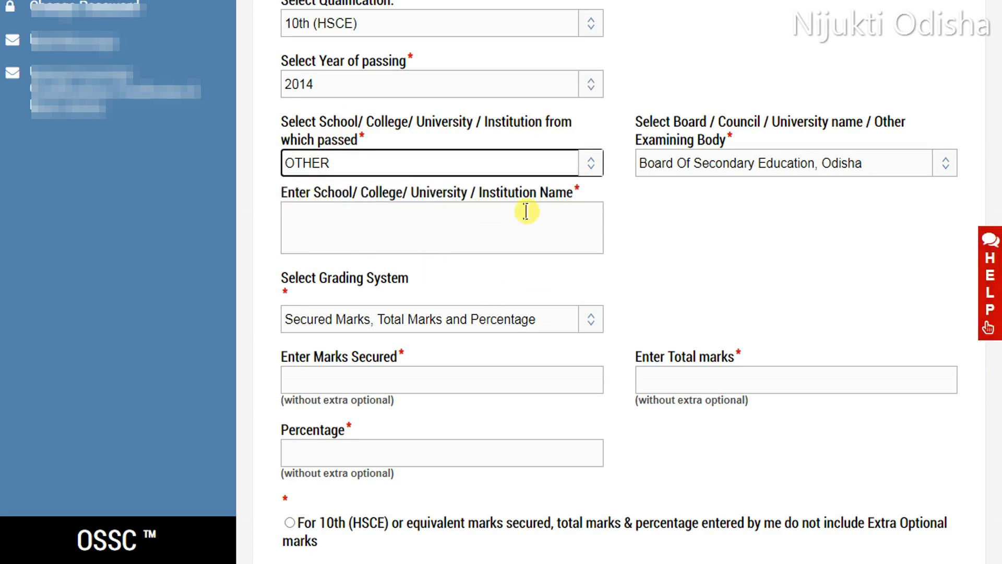
click(751, 166)
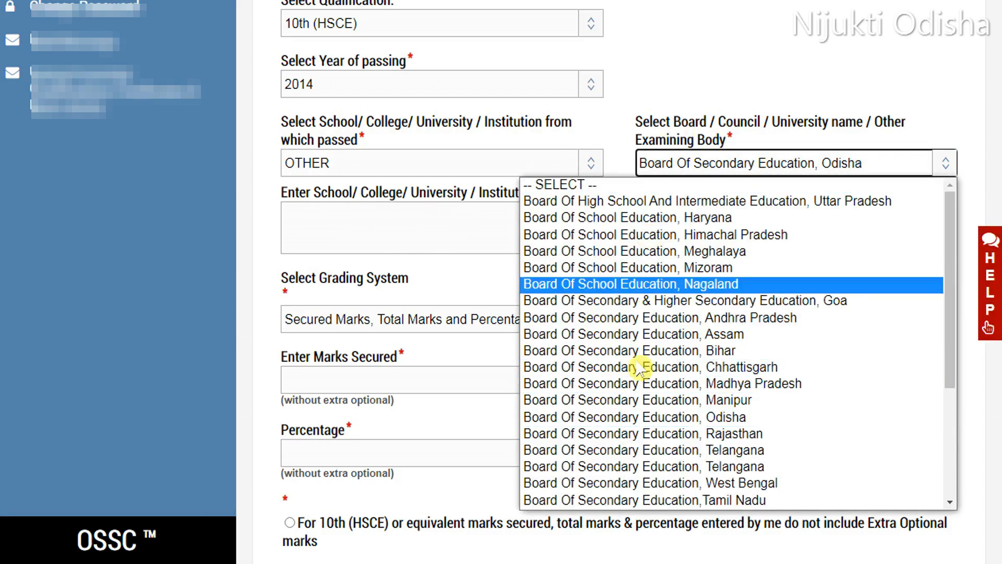
click(448, 295)
scroll(327, 240, down, 3)
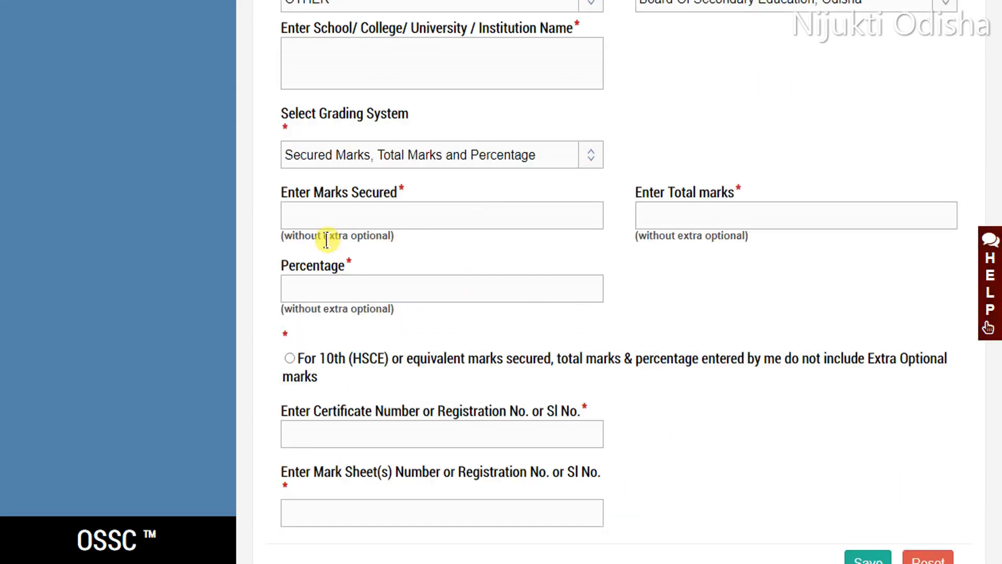
click(458, 153)
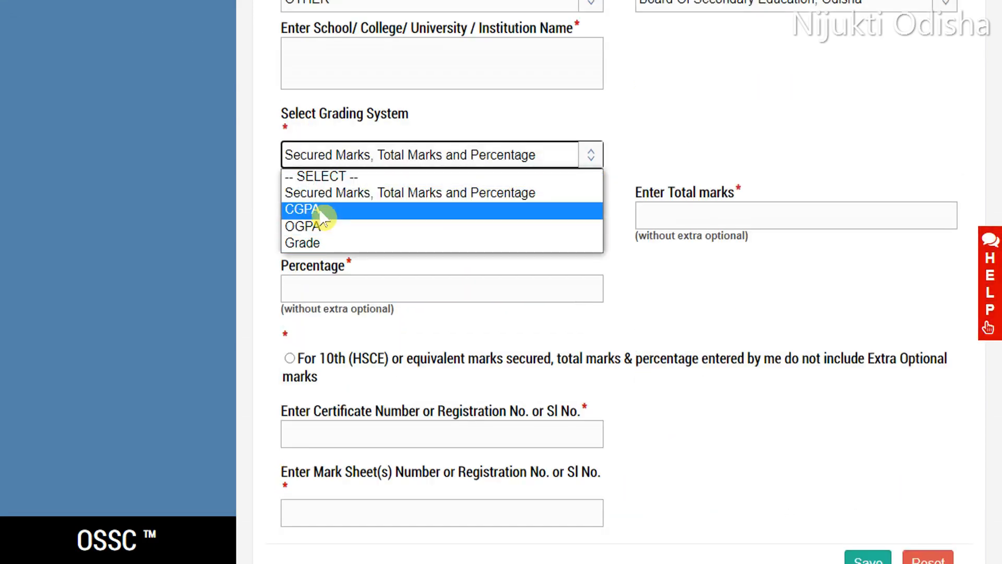
click(413, 197)
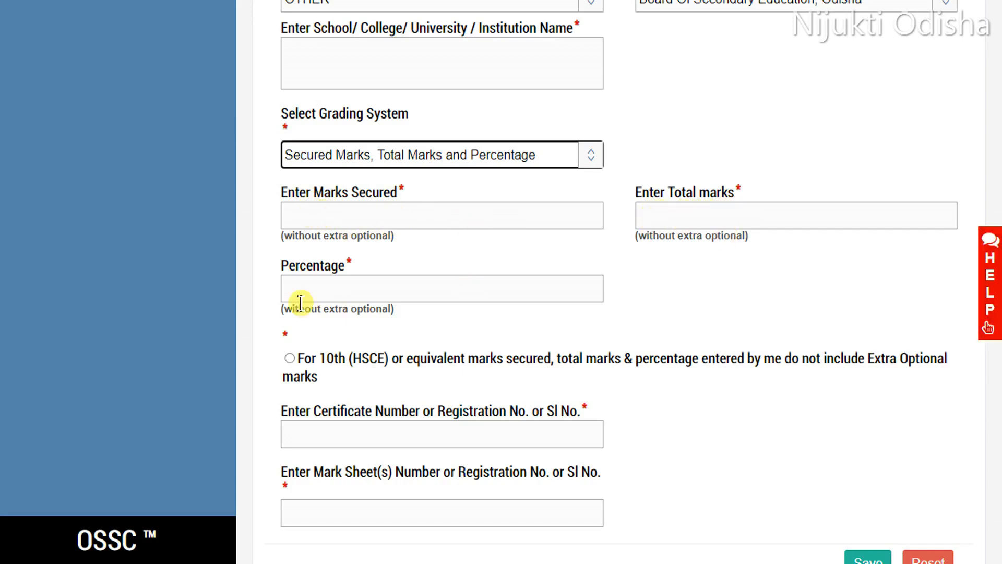
Step: Tick the declaration that 10th marks exclude extra optional marks and save the qualification
scroll(472, 295, down, 3)
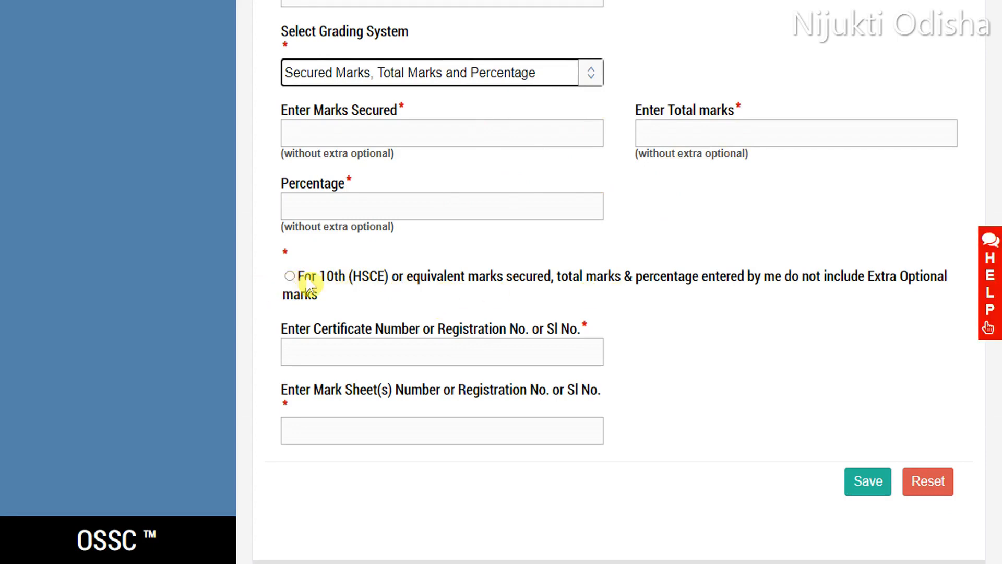
click(290, 277)
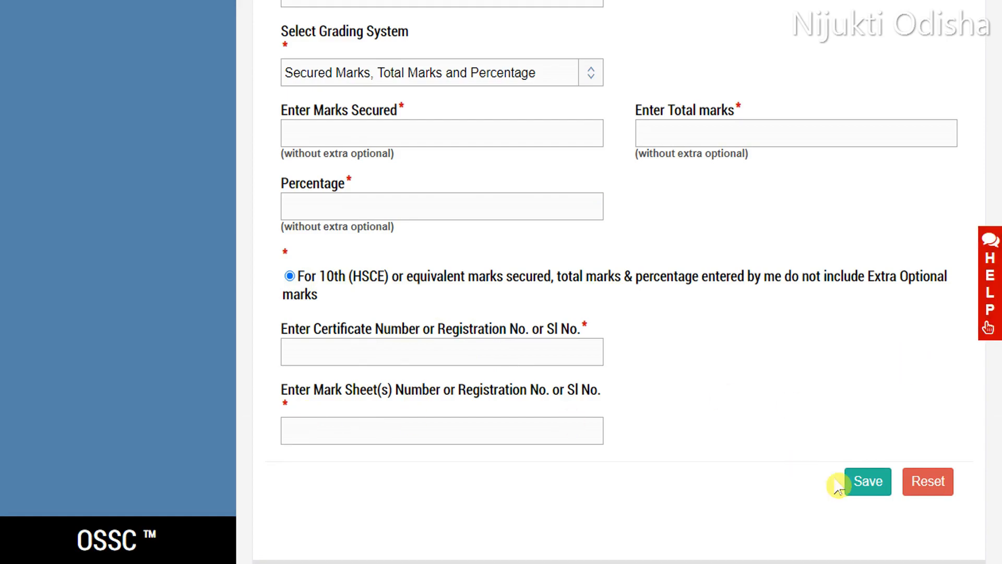
click(864, 488)
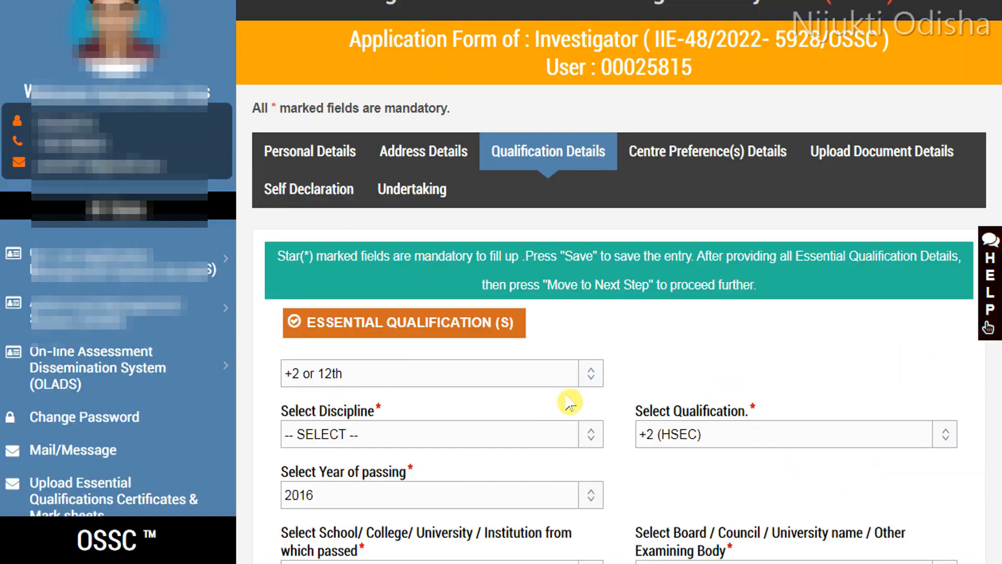
Step: Set the +2 qualification's discipline to Science and qualification to +2 (HSEC)
scroll(564, 397, down, 5)
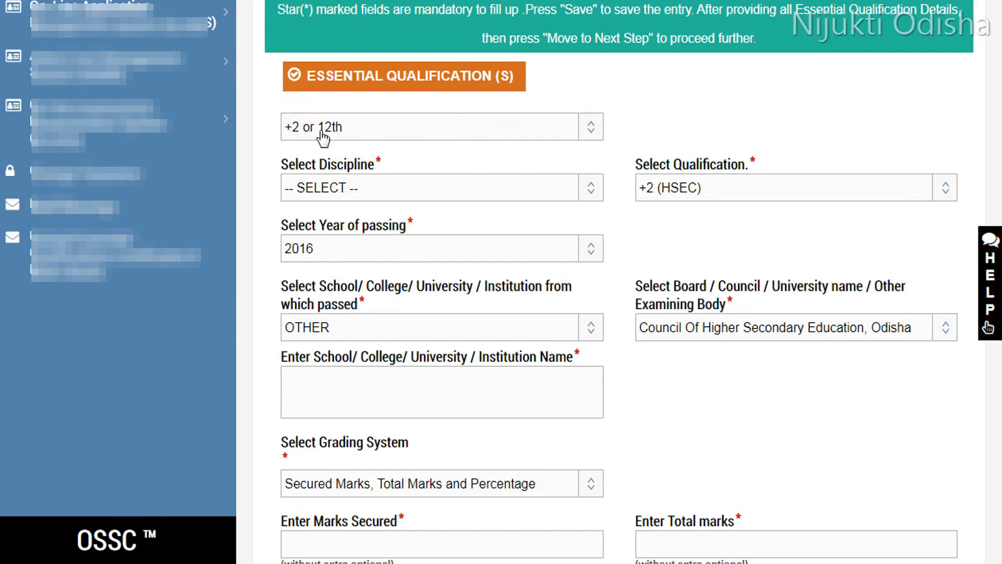
click(417, 135)
click(342, 150)
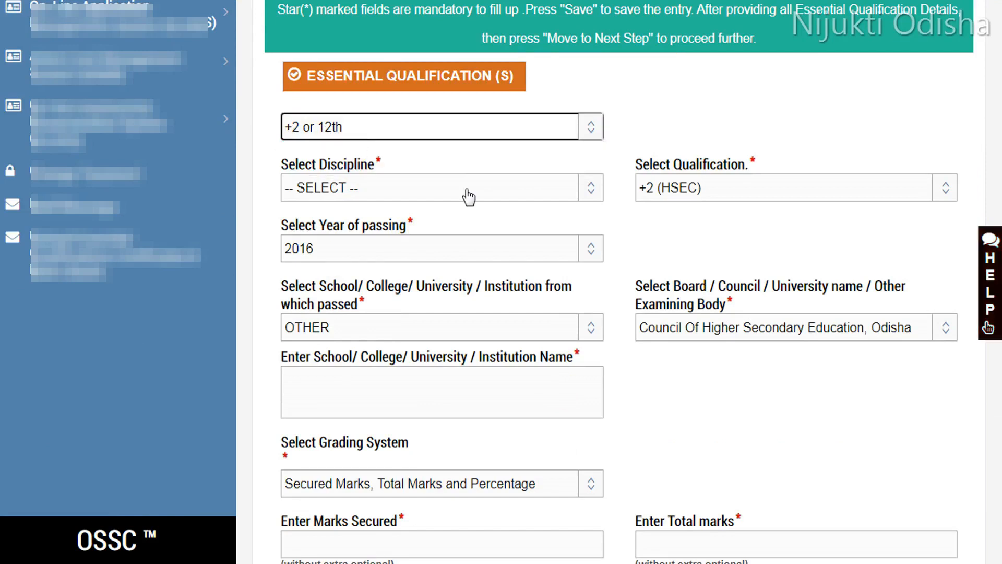
click(419, 188)
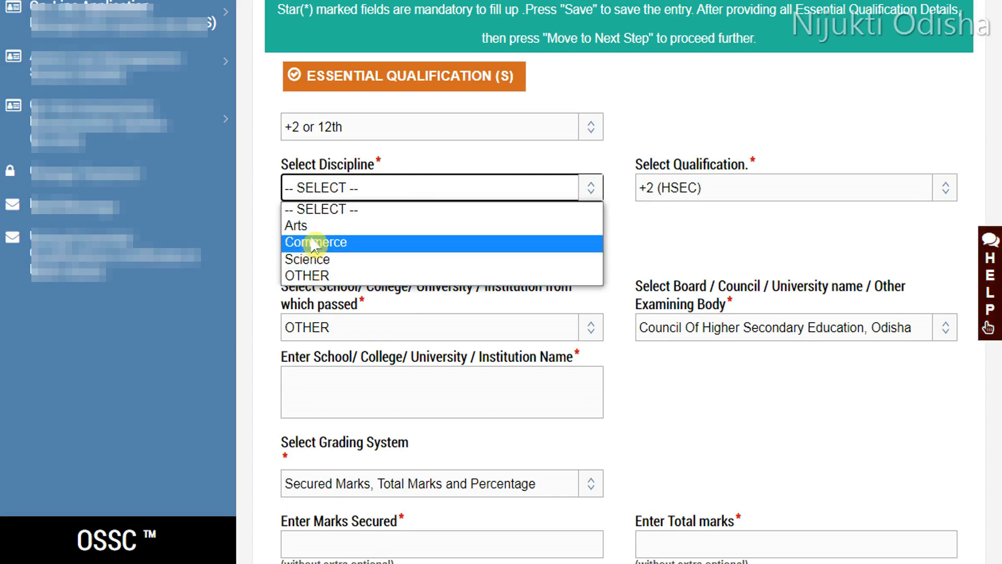
click(314, 260)
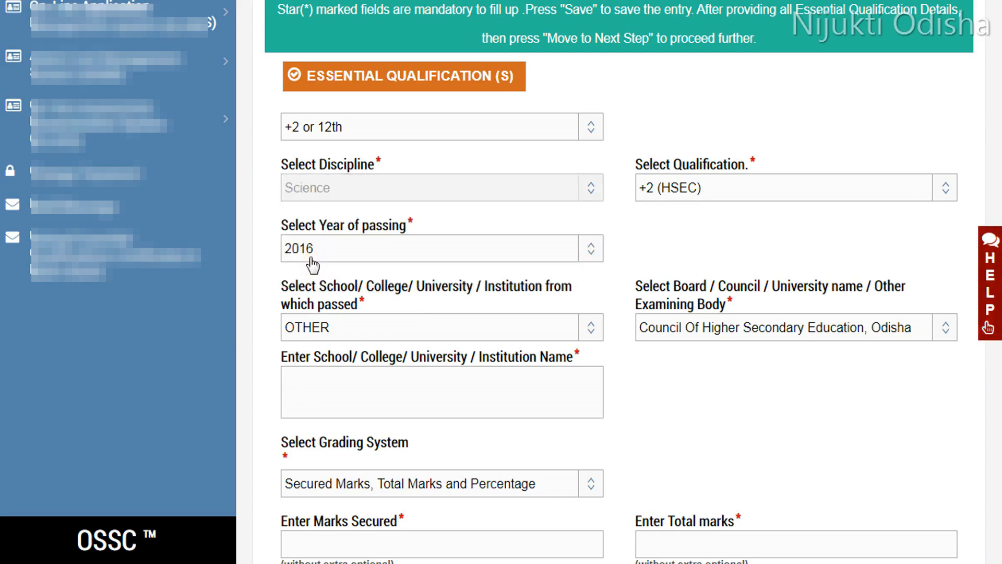
click(642, 196)
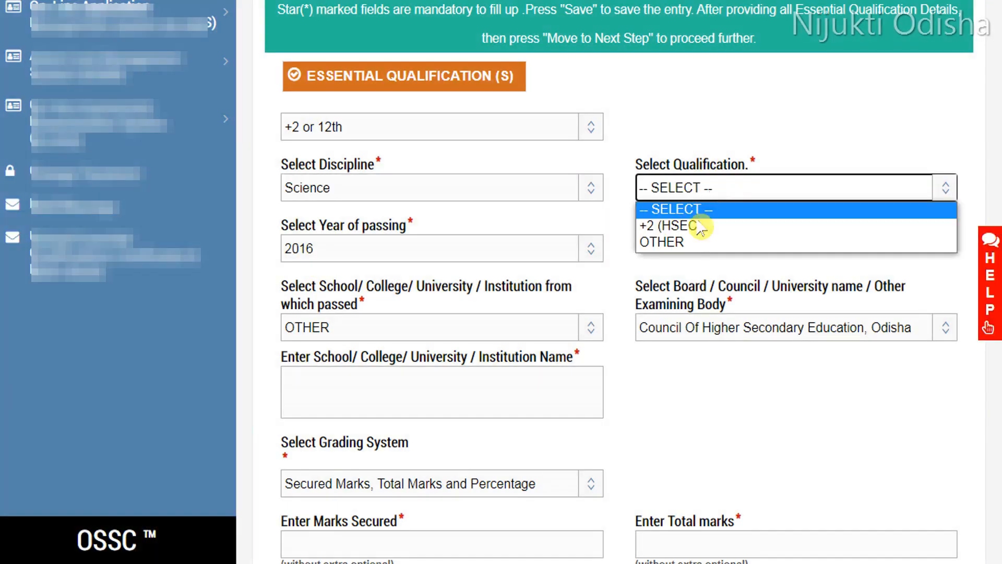
click(667, 226)
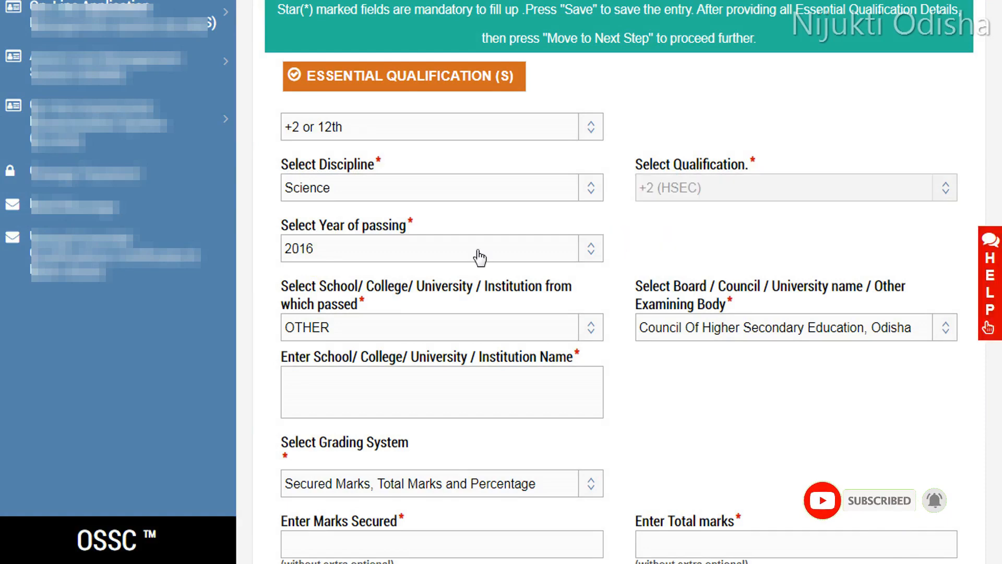
Step: Keep 2016 as the +2 year of passing and set the institution to OTHER
click(388, 246)
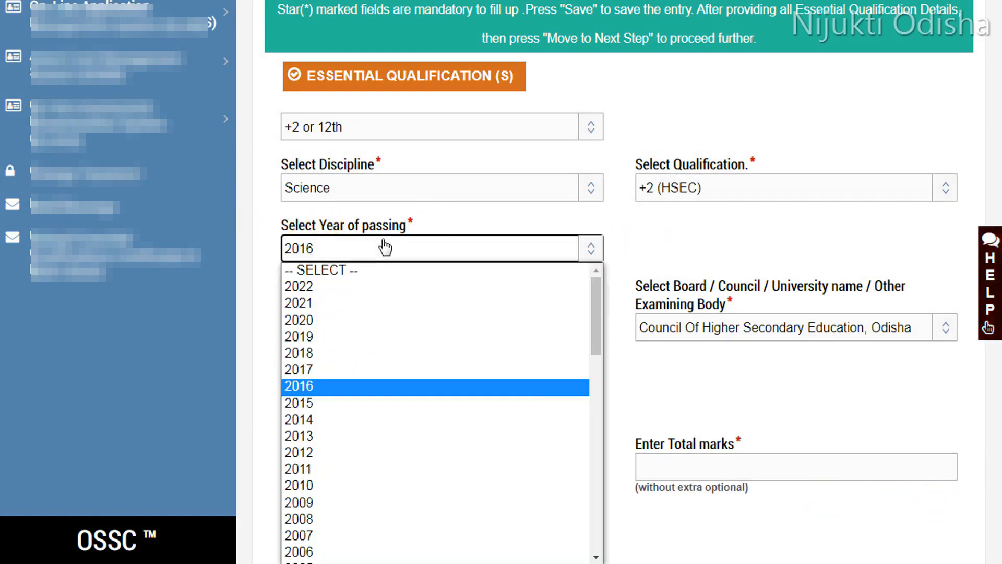
click(650, 223)
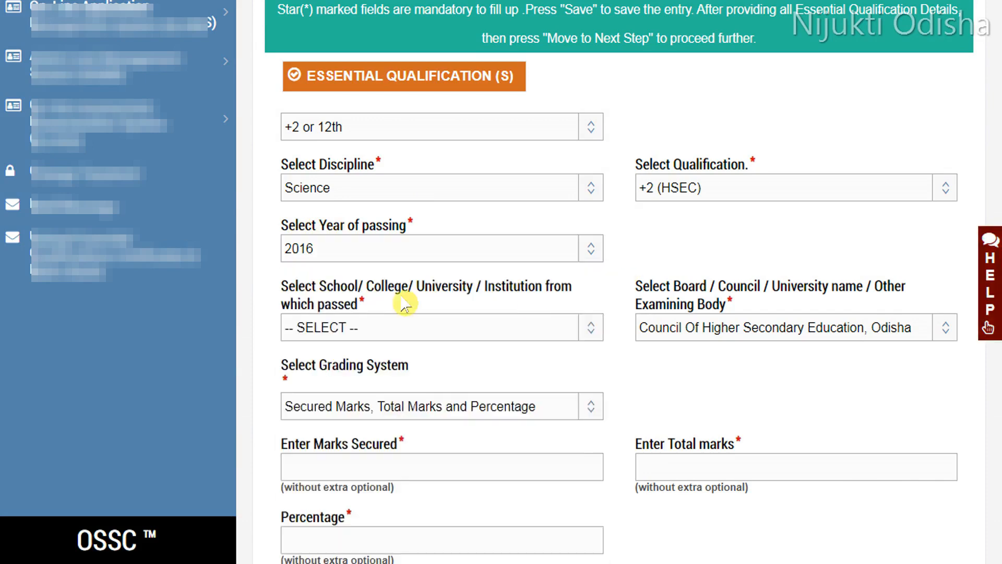
click(397, 334)
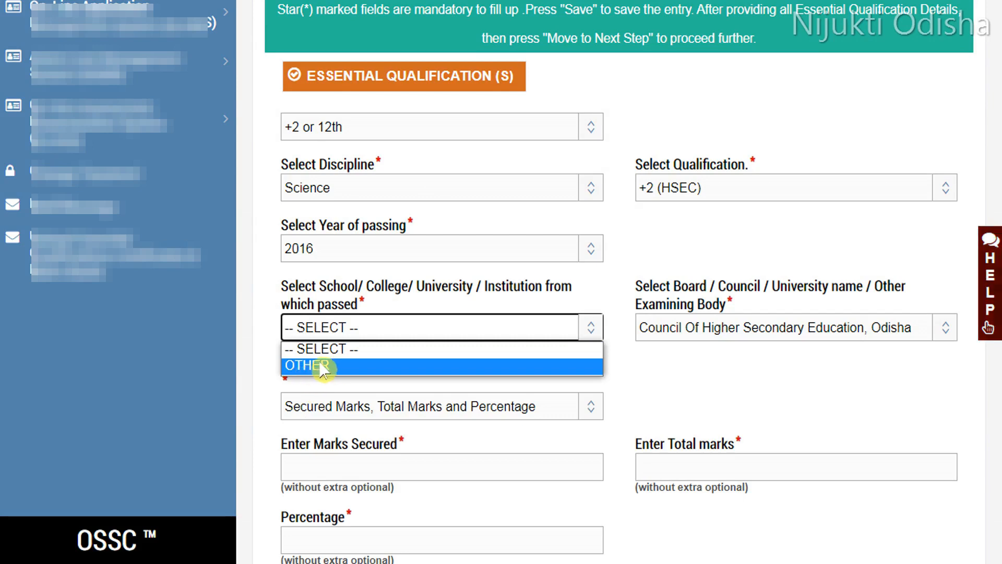
click(324, 365)
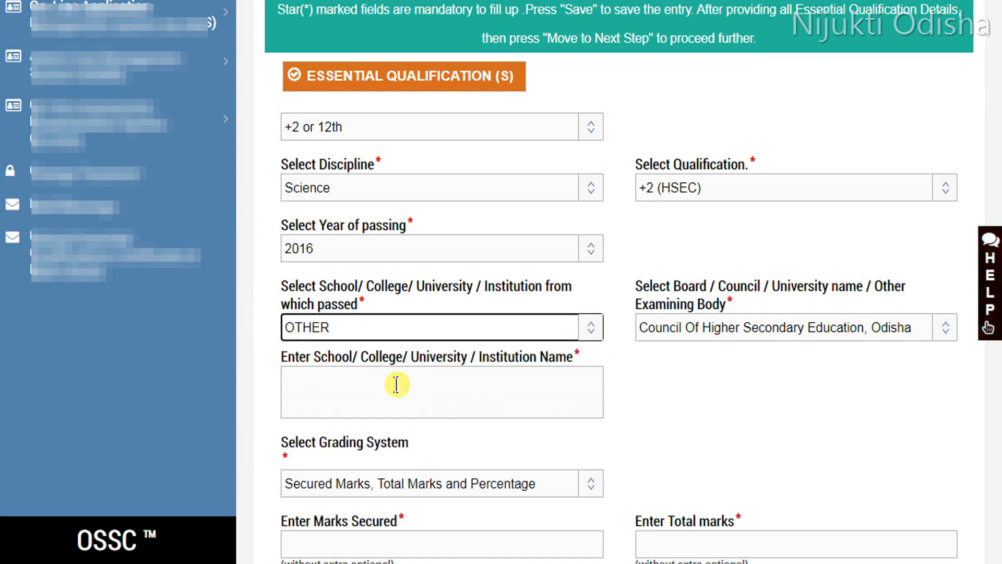
Step: Keep the +2 board as Council Of Higher Secondary Education, Odisha and set the grading system to CGPA
click(703, 331)
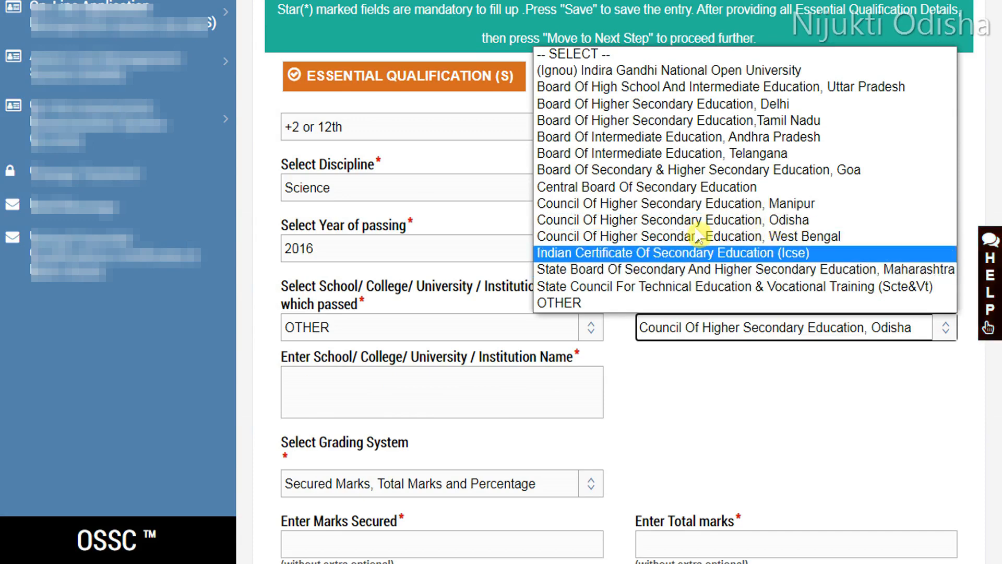
click(677, 389)
scroll(648, 334, down, 9)
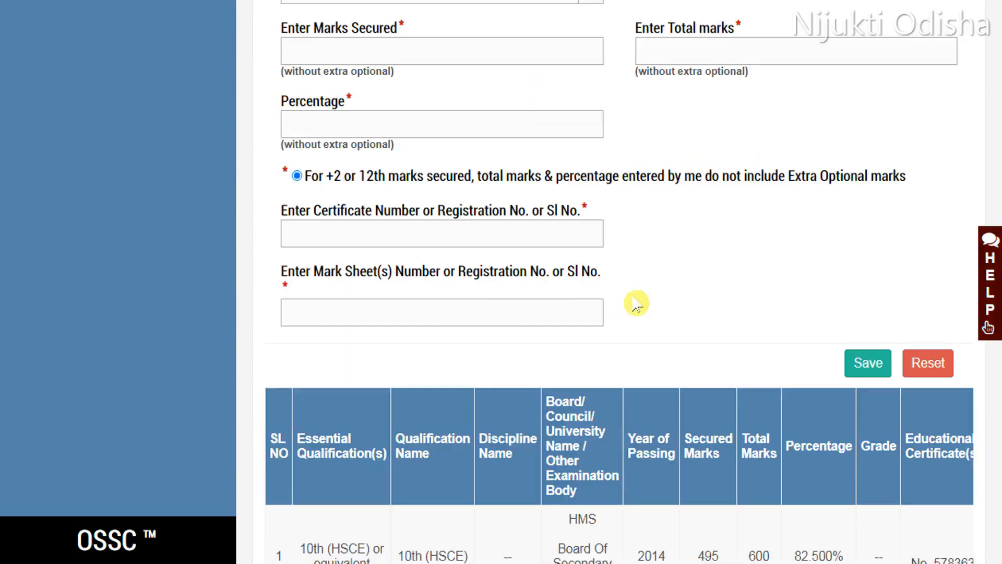
scroll(500, 115, up, 3)
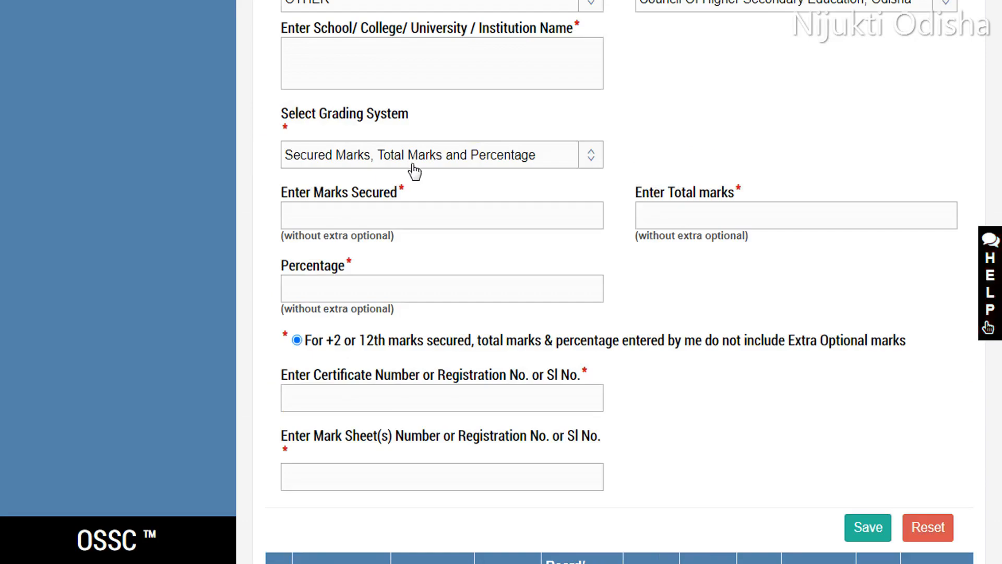
click(433, 157)
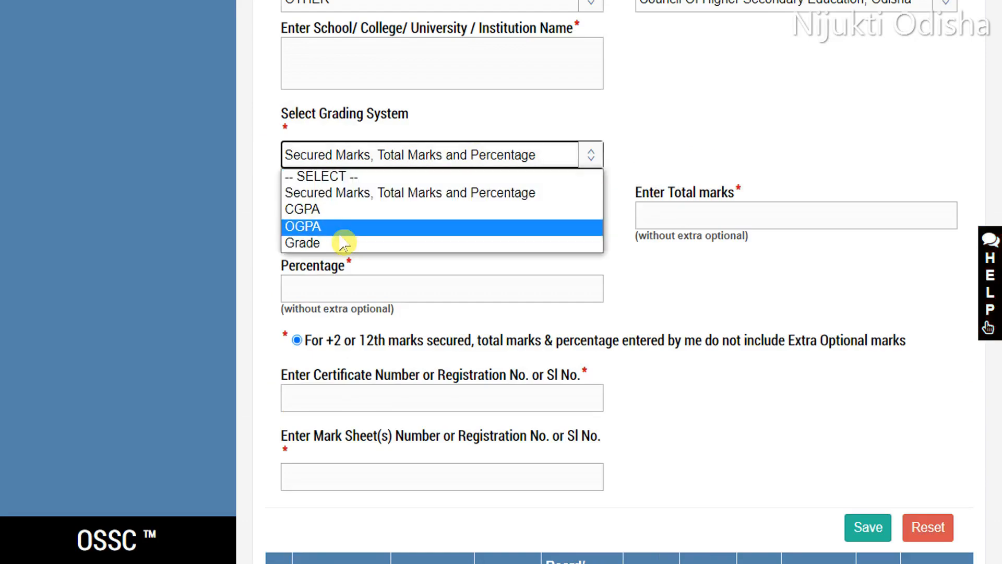
click(329, 213)
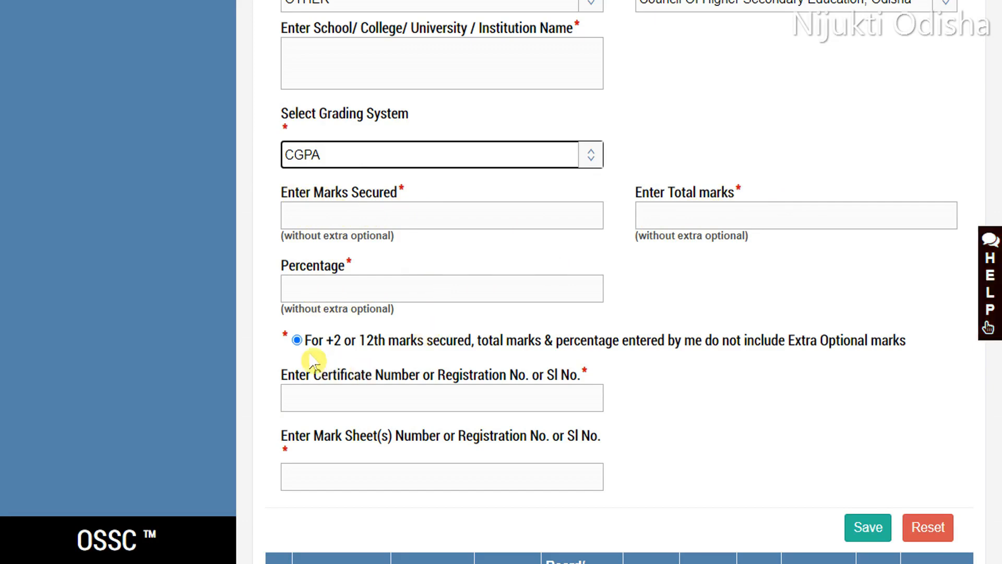
Step: Tick the +2 declaration about extra optional marks and save the +2 qualification
click(297, 341)
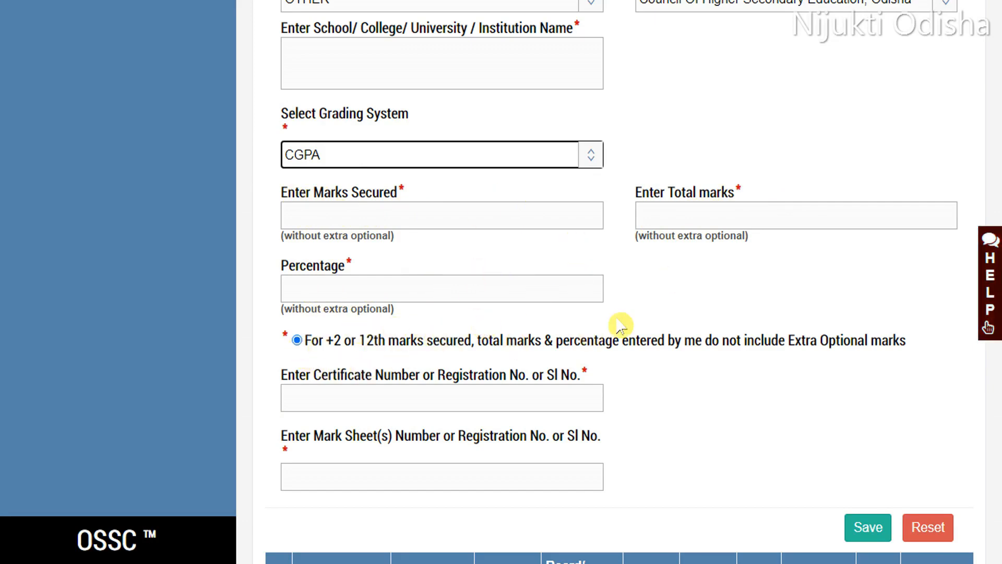
scroll(639, 312, down, 2)
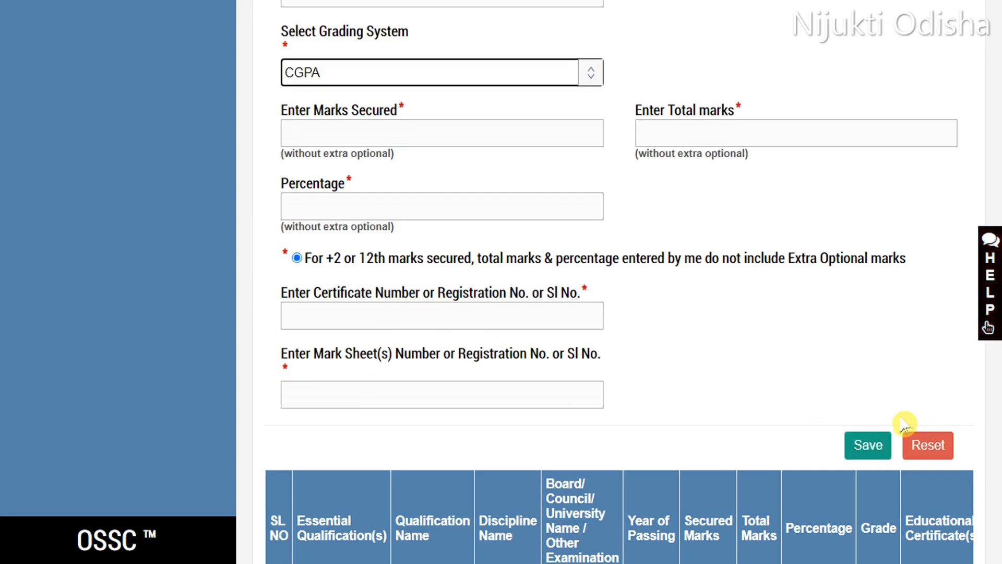
click(911, 439)
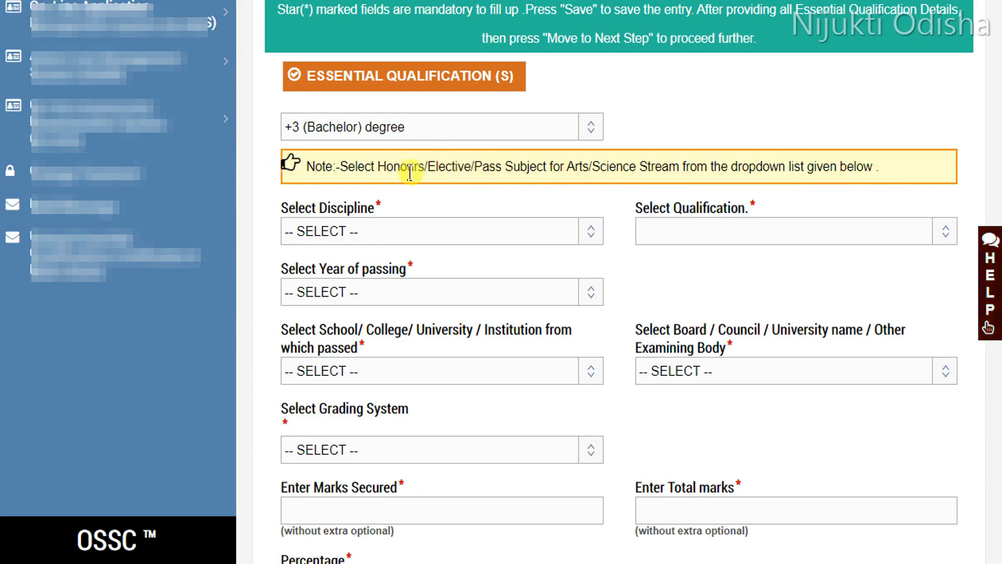
Step: For the +3 (Bachelor) degree, set the discipline to Science and the qualification to Bachelor of Science
click(416, 237)
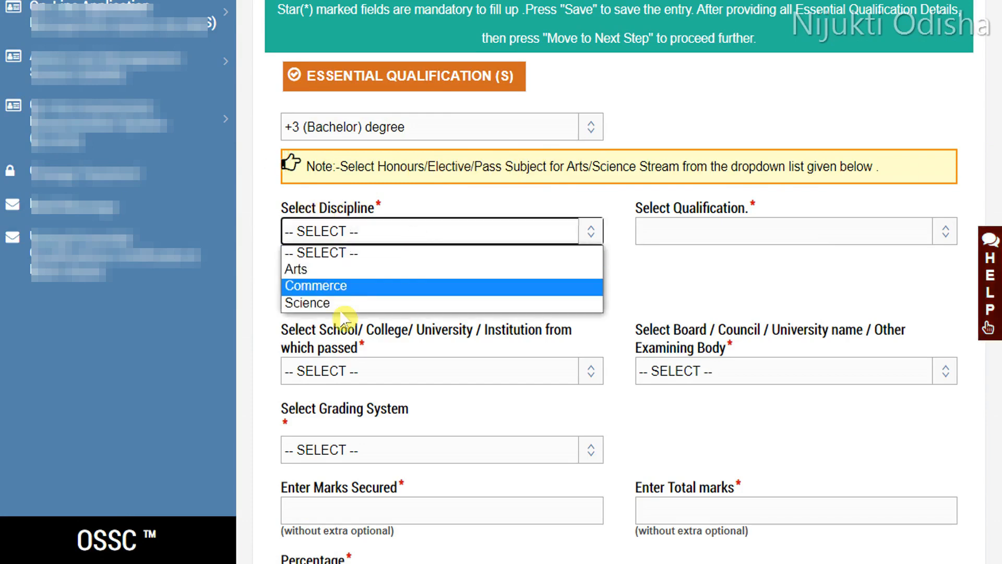
click(311, 304)
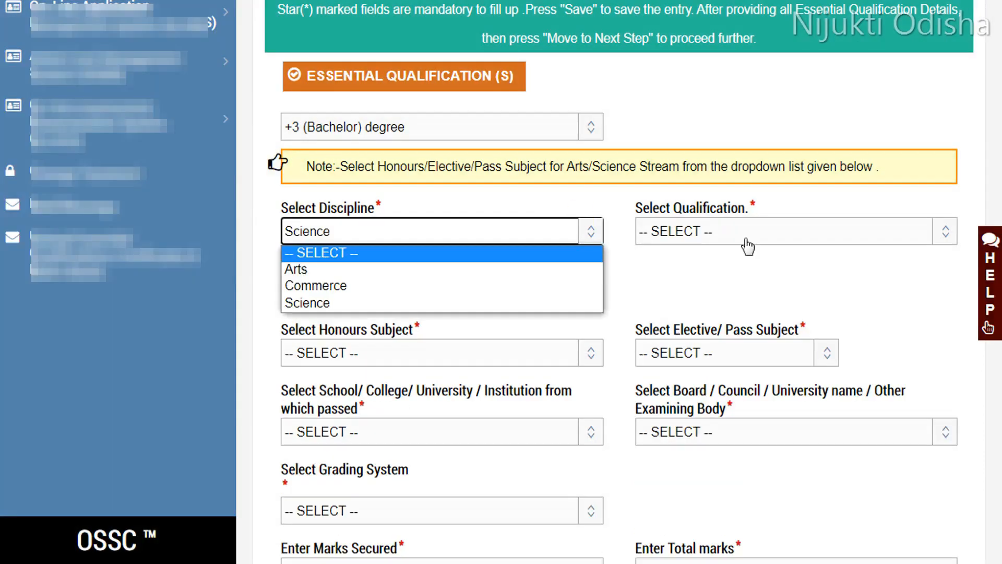
click(756, 237)
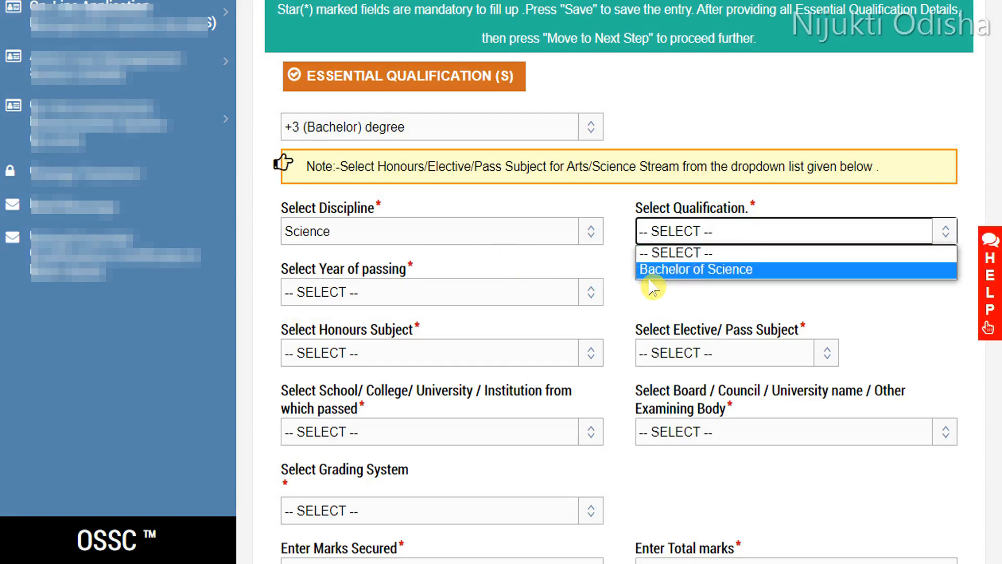
click(694, 268)
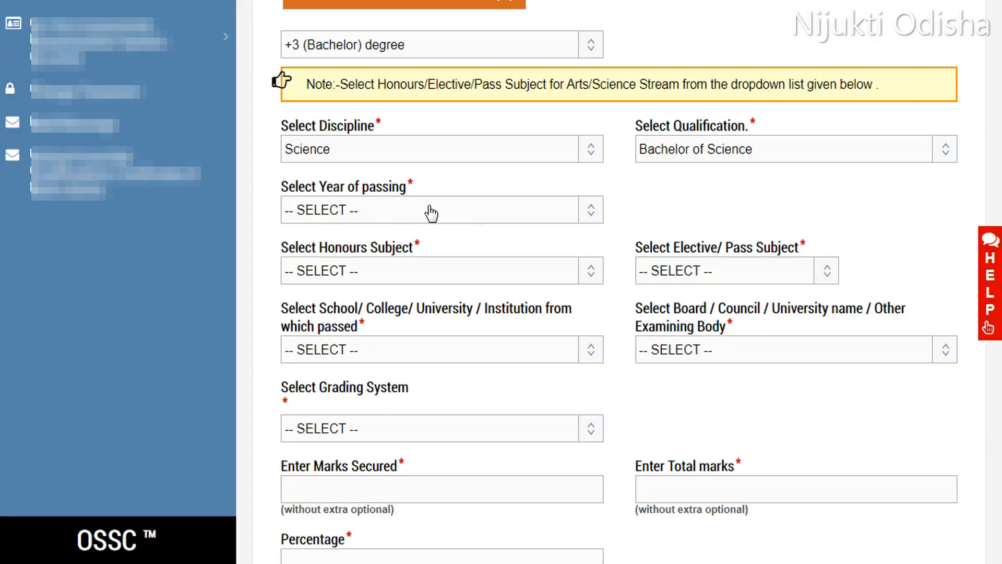
Step: Set the bachelor degree's year of passing to 2020 and its honours subject to Mathematics
click(431, 213)
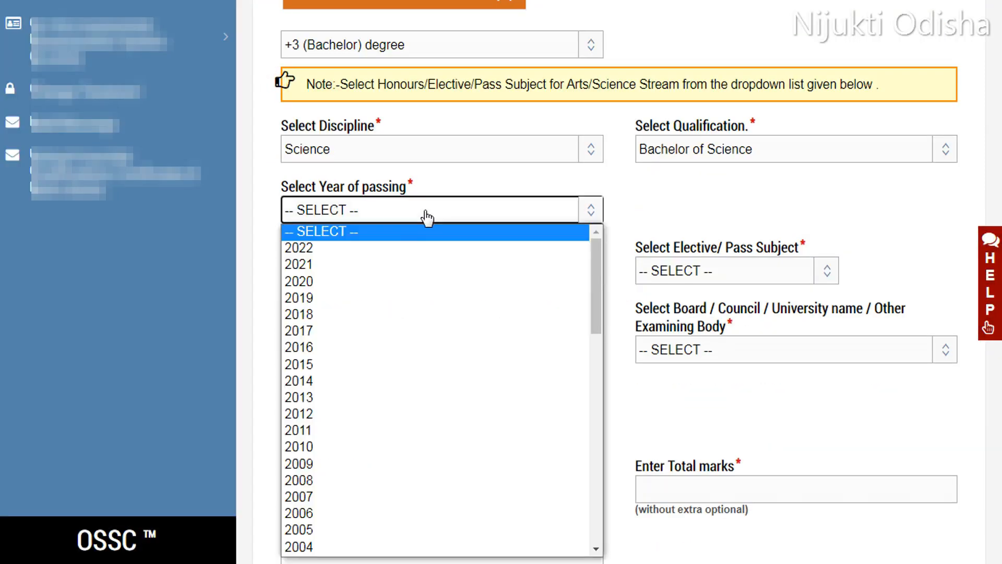
click(314, 282)
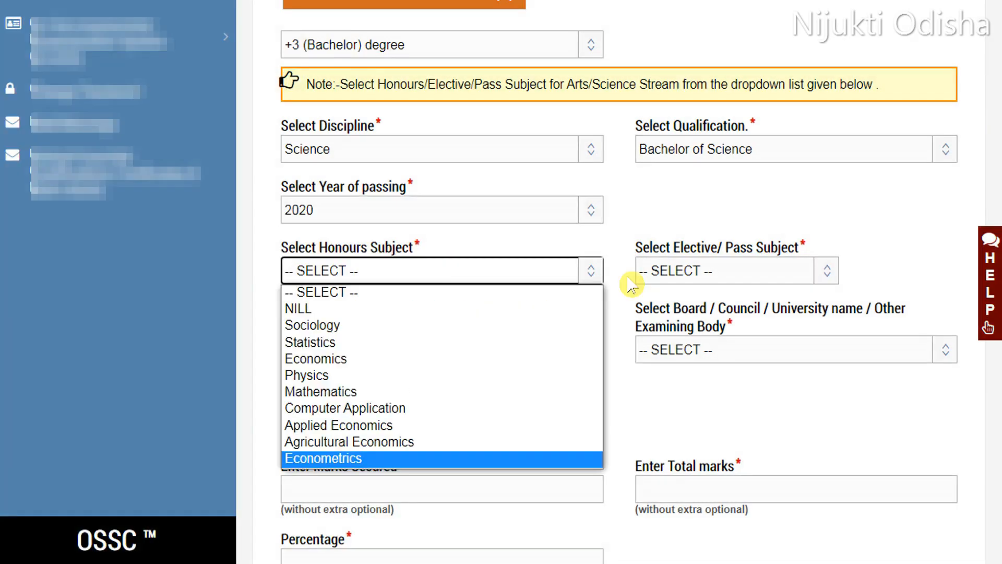
click(595, 249)
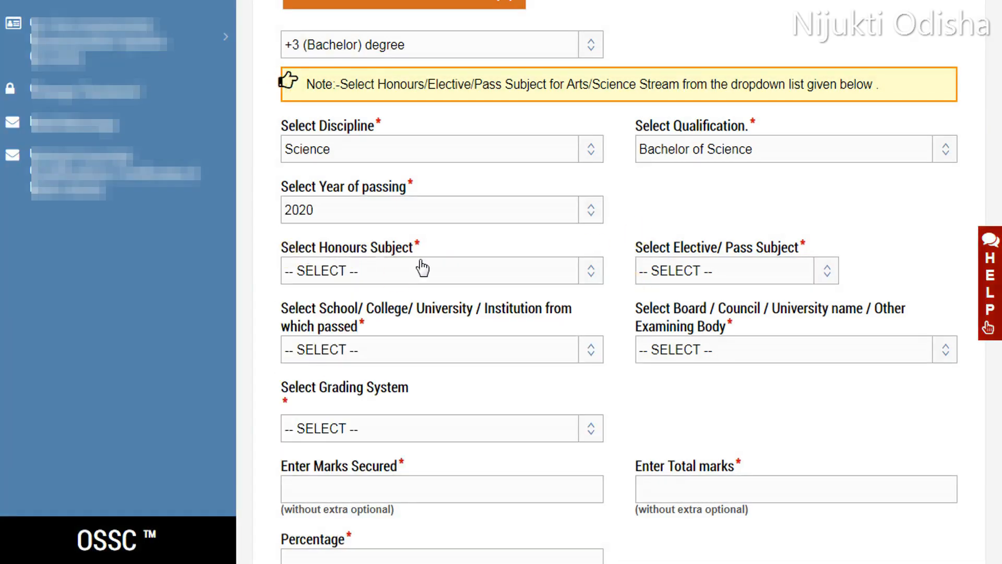
click(423, 268)
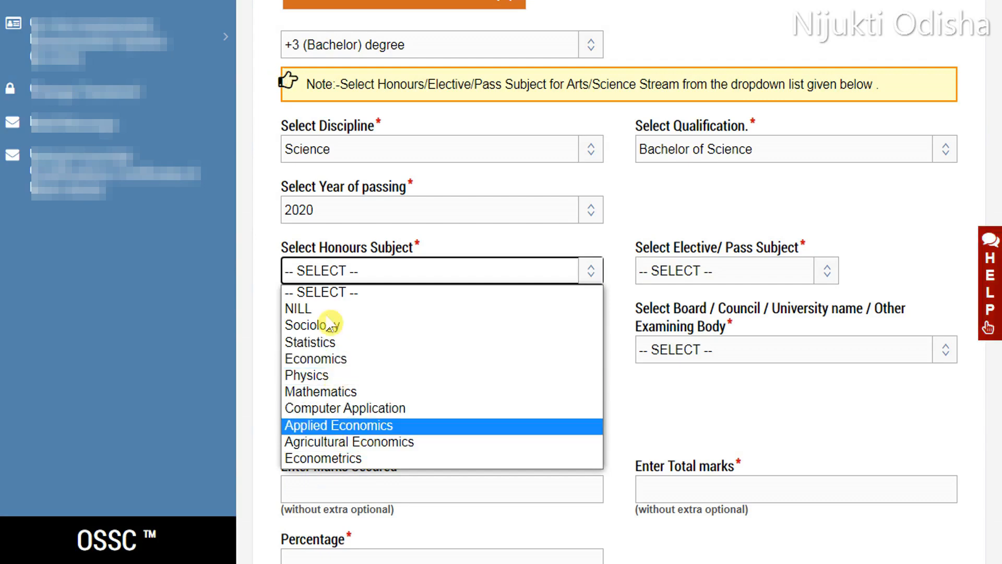
click(320, 359)
click(455, 275)
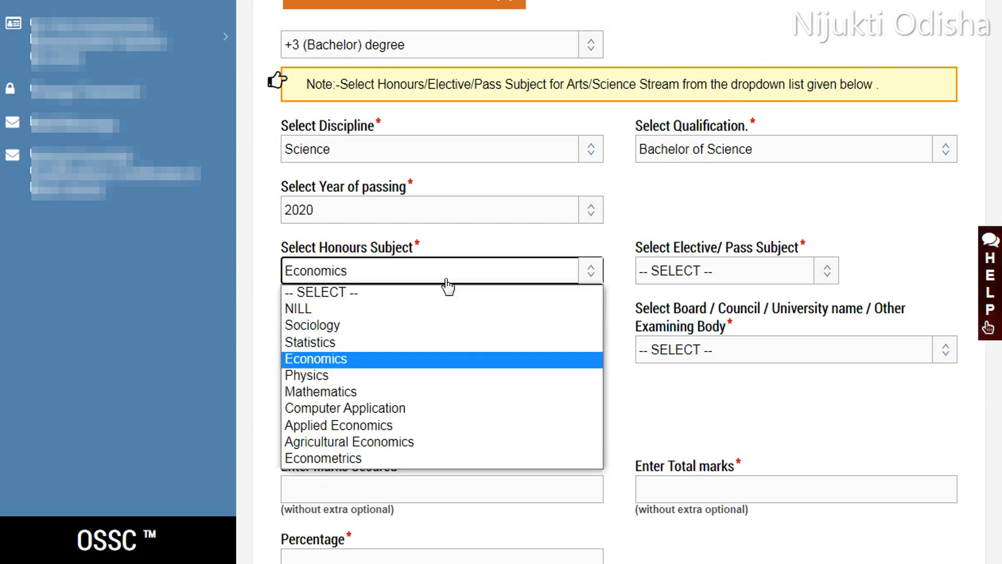
click(347, 392)
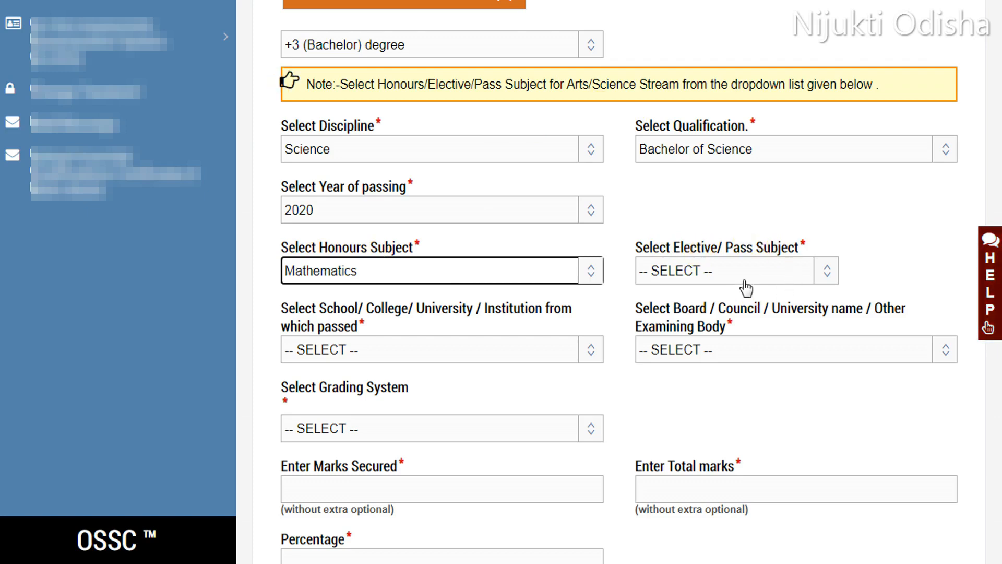
Step: Set the elective/pass subject to NILL and the bachelor degree's institution to OTHER
click(722, 275)
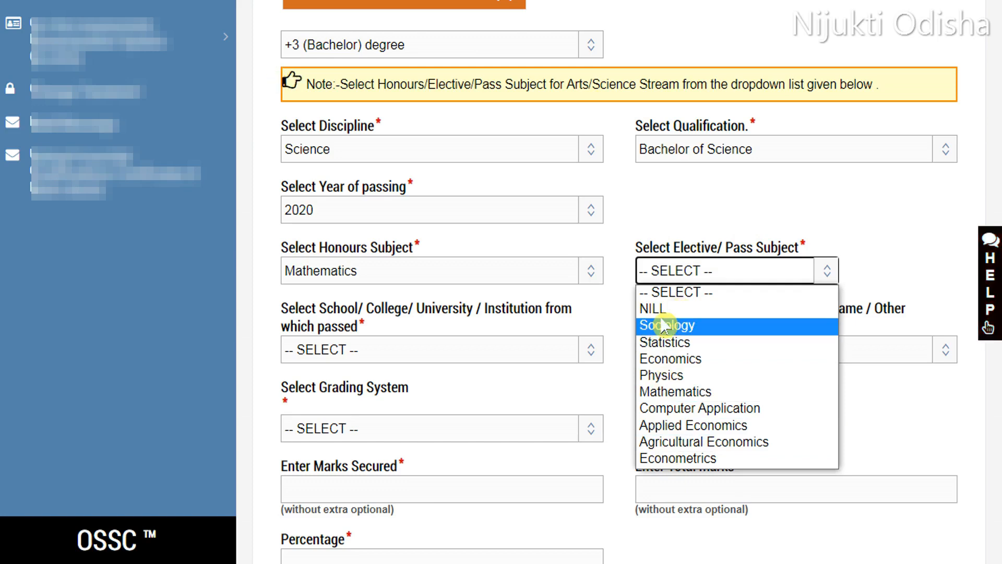
click(681, 308)
scroll(286, 161, down, 3)
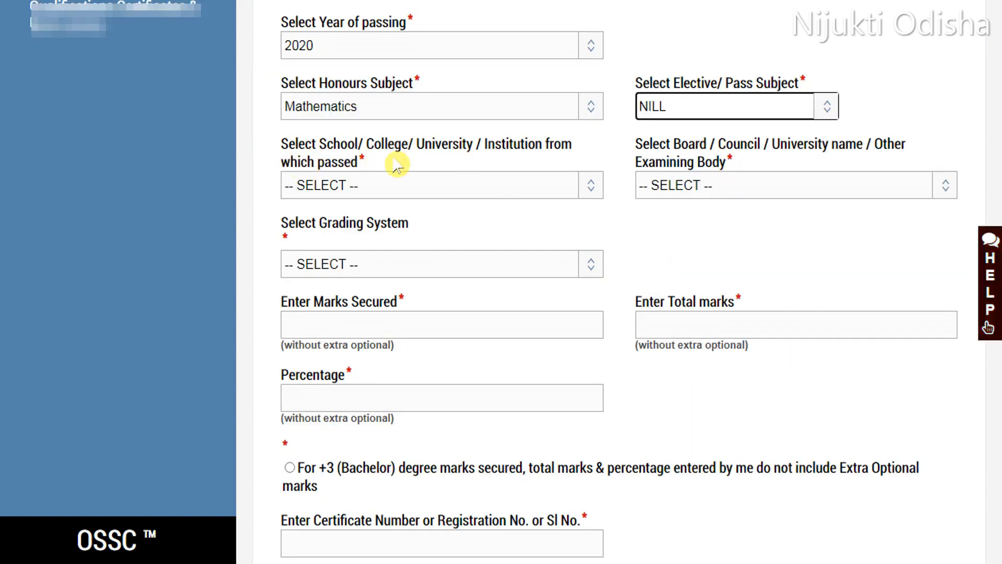
click(439, 195)
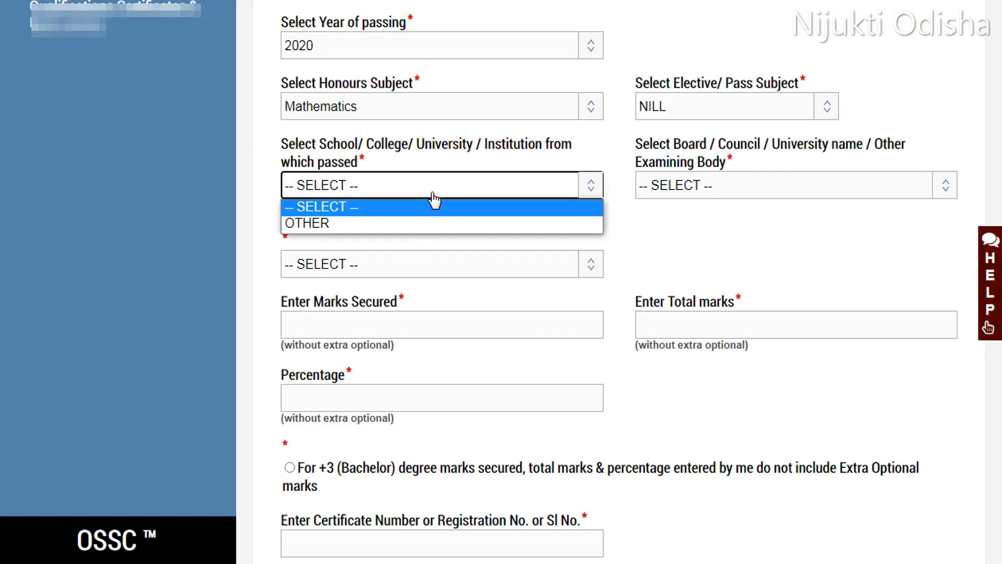
click(338, 223)
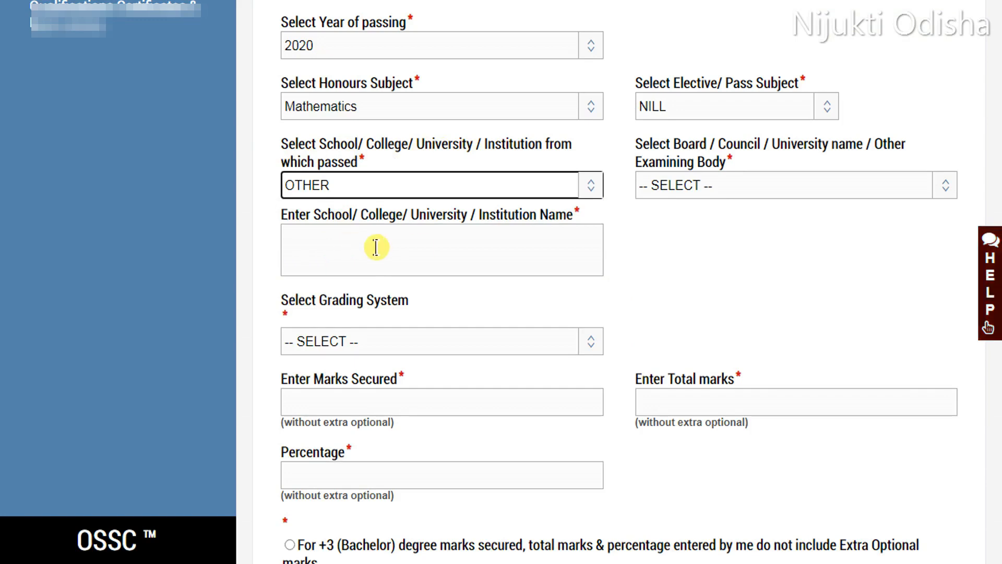
Step: Set the bachelor degree's grading system to CGPA
click(742, 187)
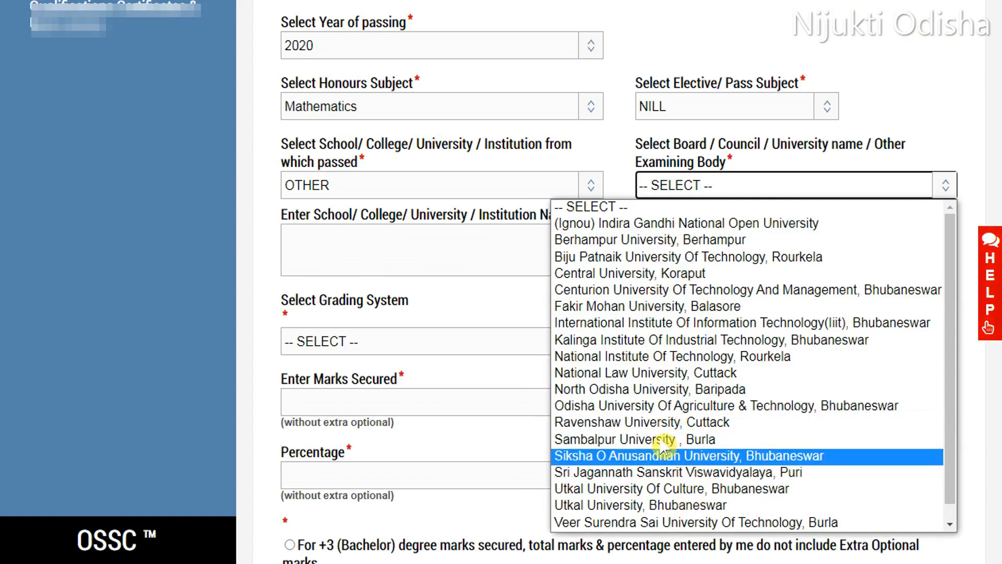
click(449, 293)
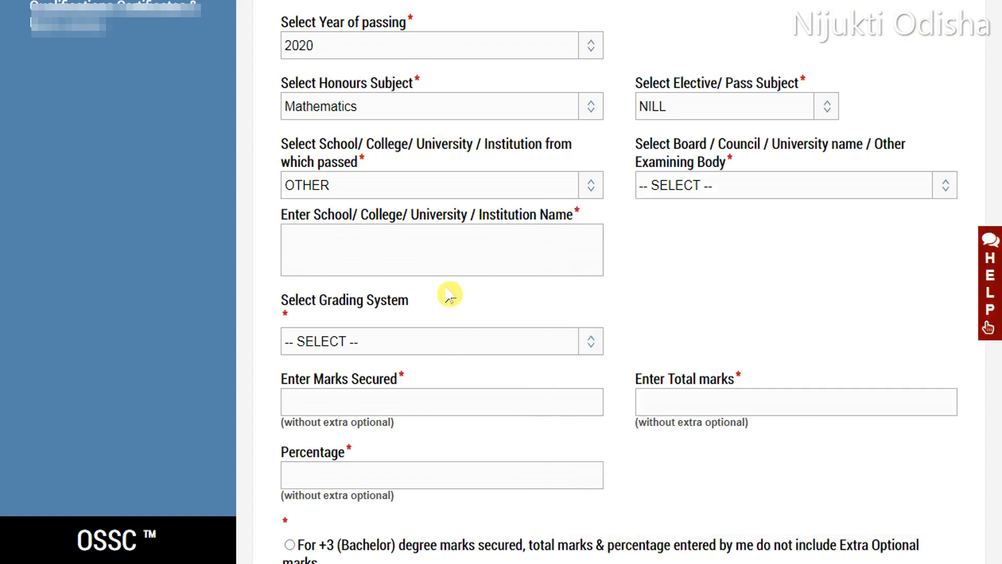
scroll(449, 293, down, 3)
click(479, 185)
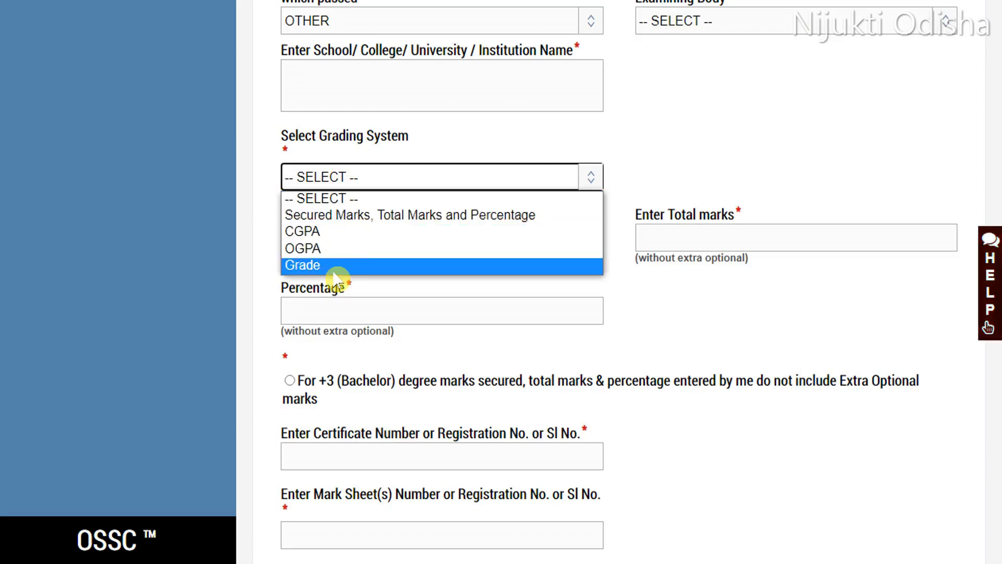
click(405, 231)
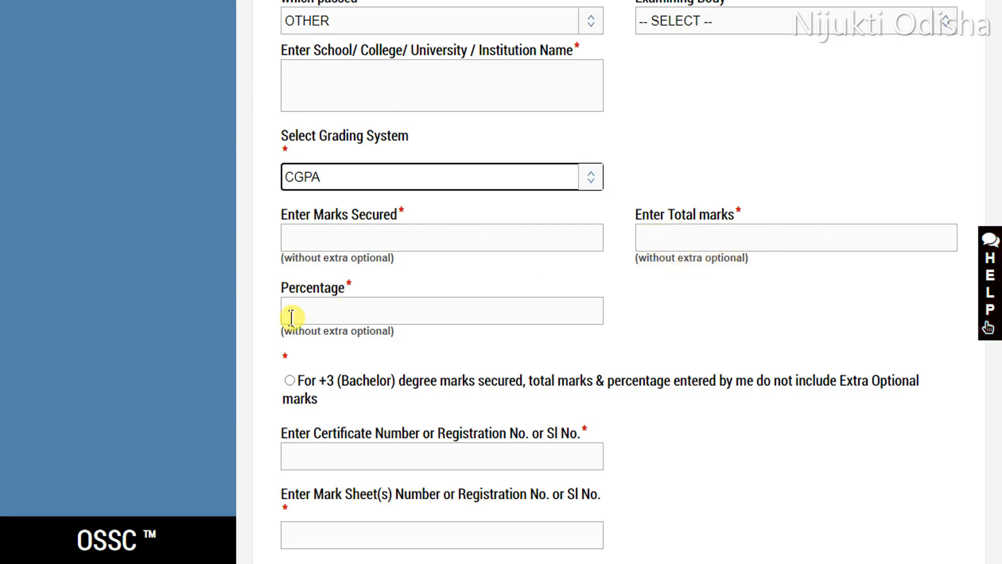
Step: Proceed to the Centre Preference(s) Details step and open the 1st preference district list
scroll(365, 313, down, 2)
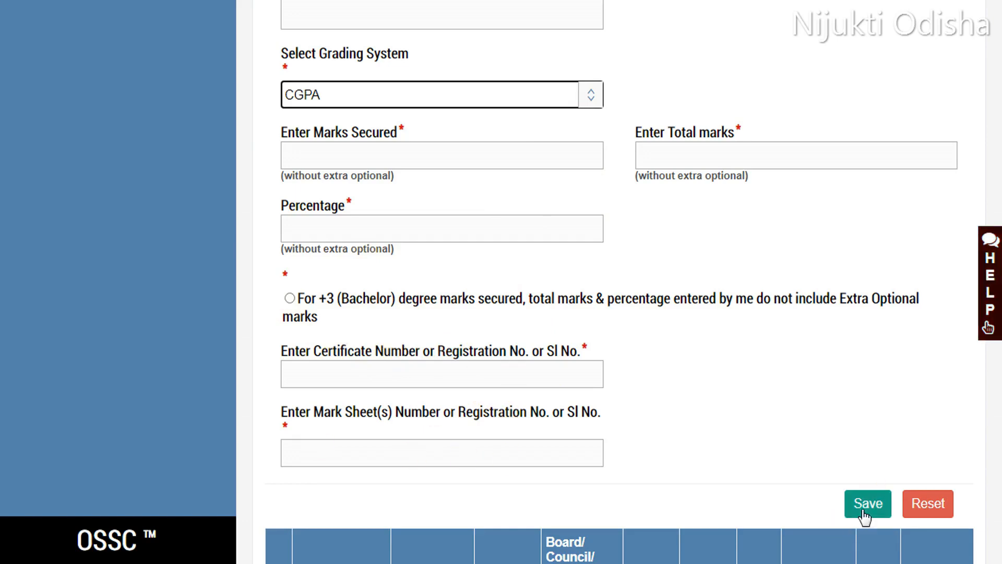
scroll(802, 345, down, 10)
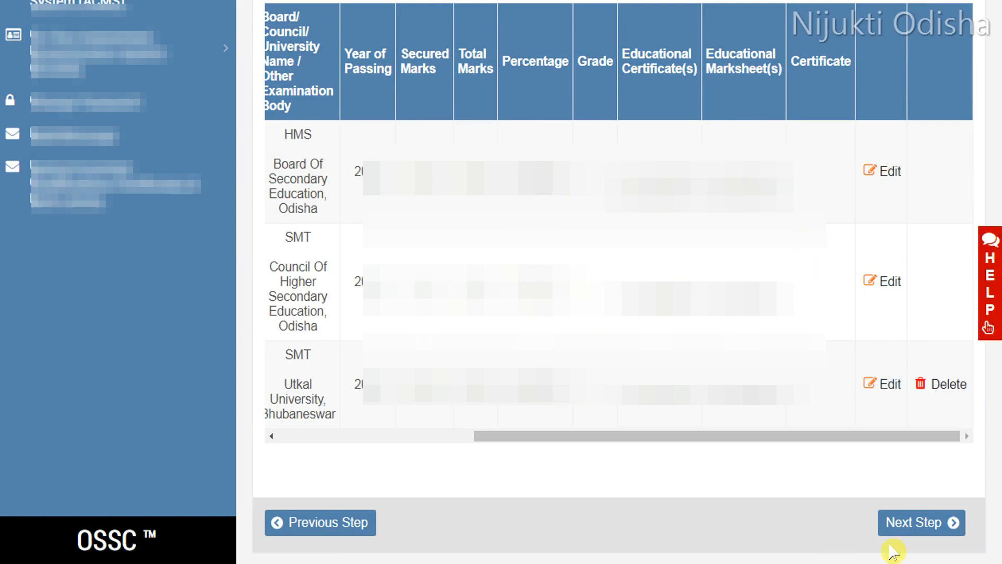
click(920, 523)
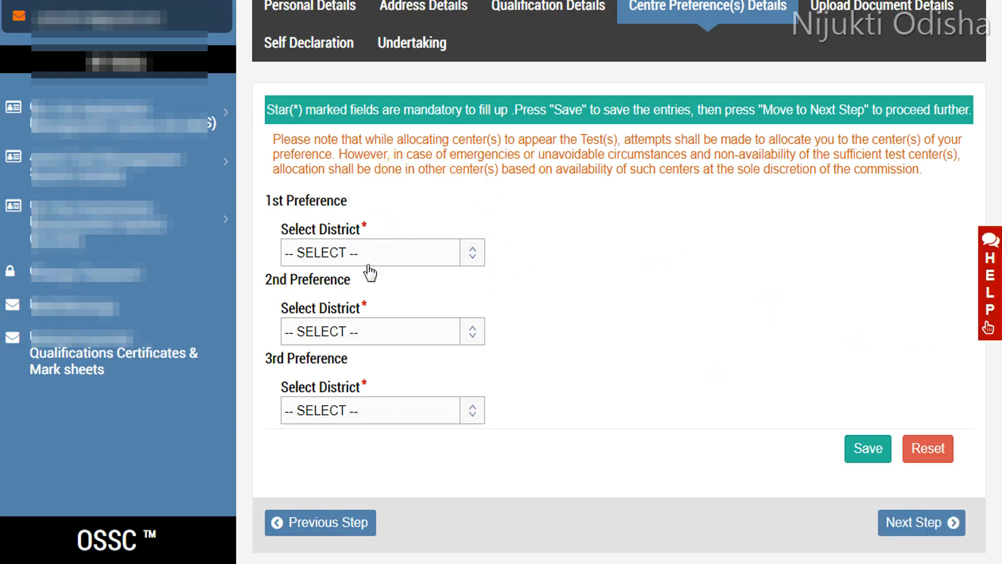
click(402, 258)
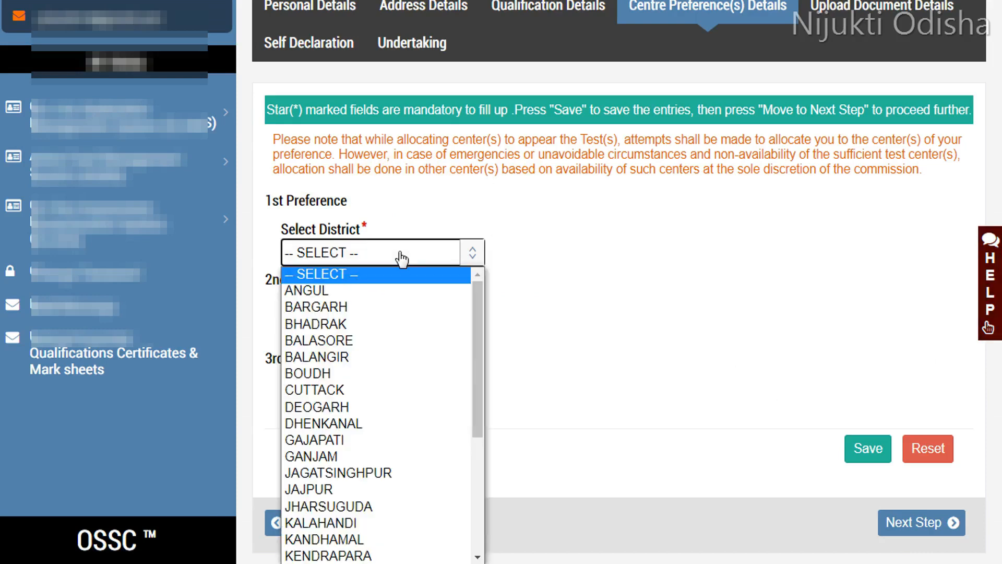
click(463, 220)
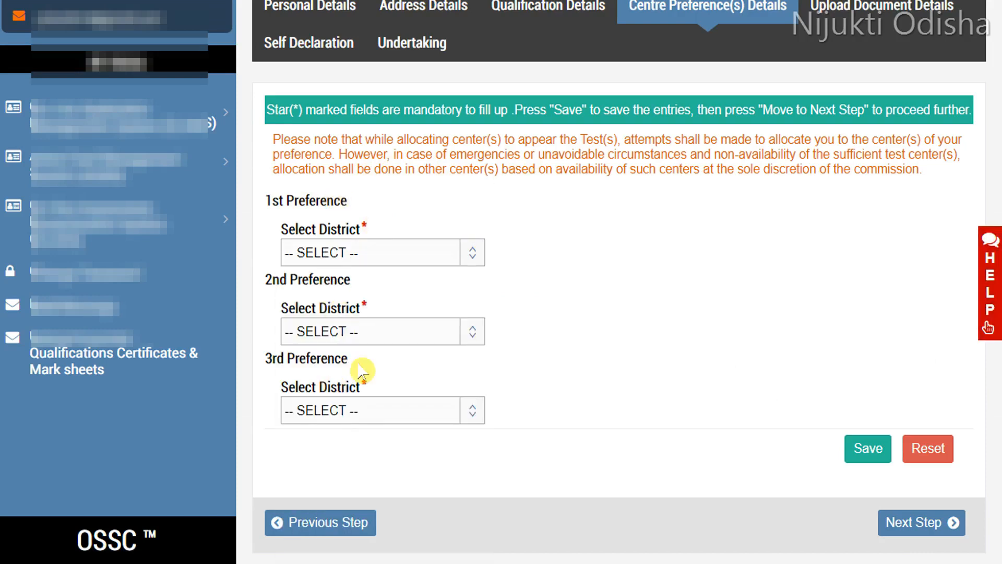
Step: Set the centre preference districts to CUTTACK (1st), BALASORE (2nd) and KHORDHA (3rd)
click(421, 250)
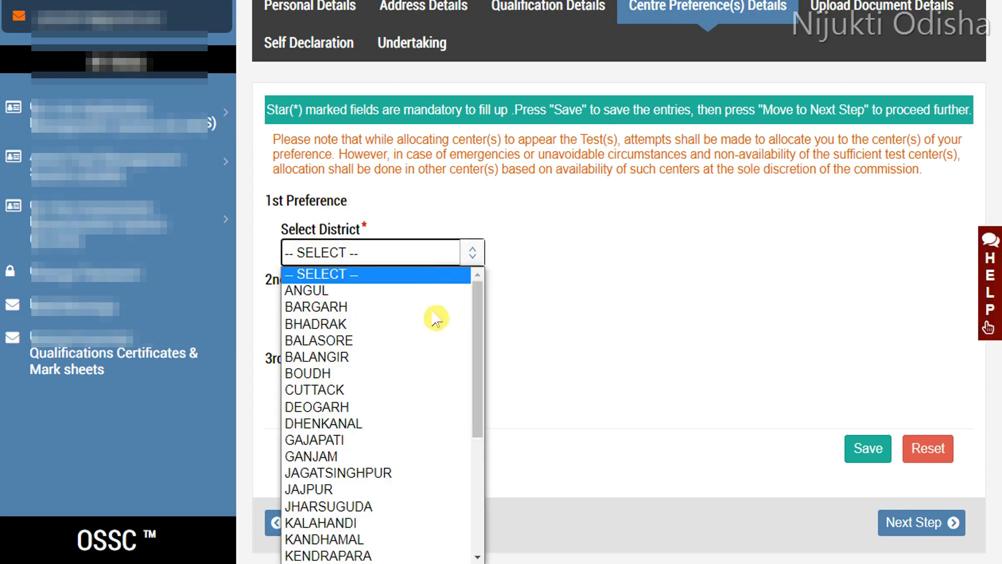
click(369, 398)
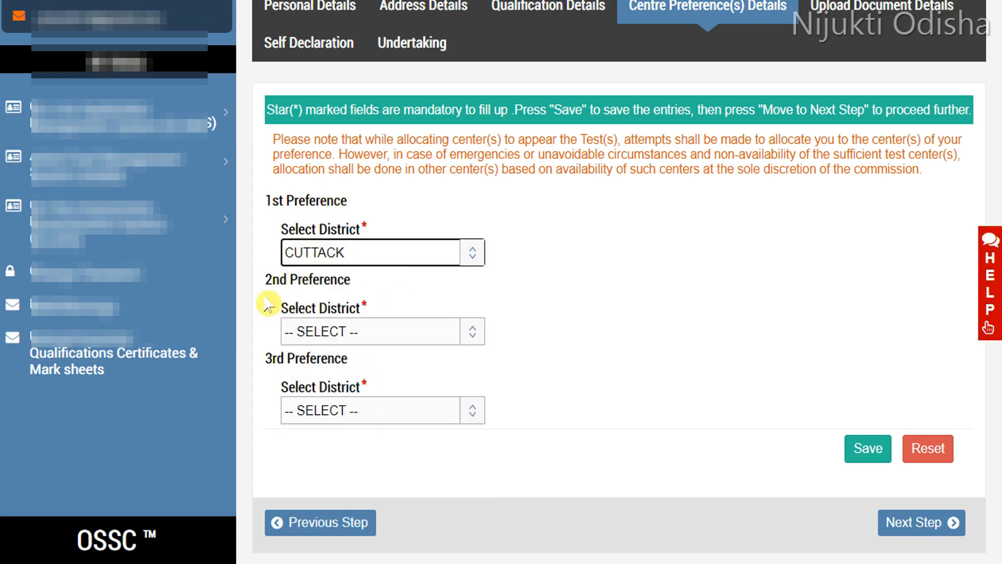
click(360, 334)
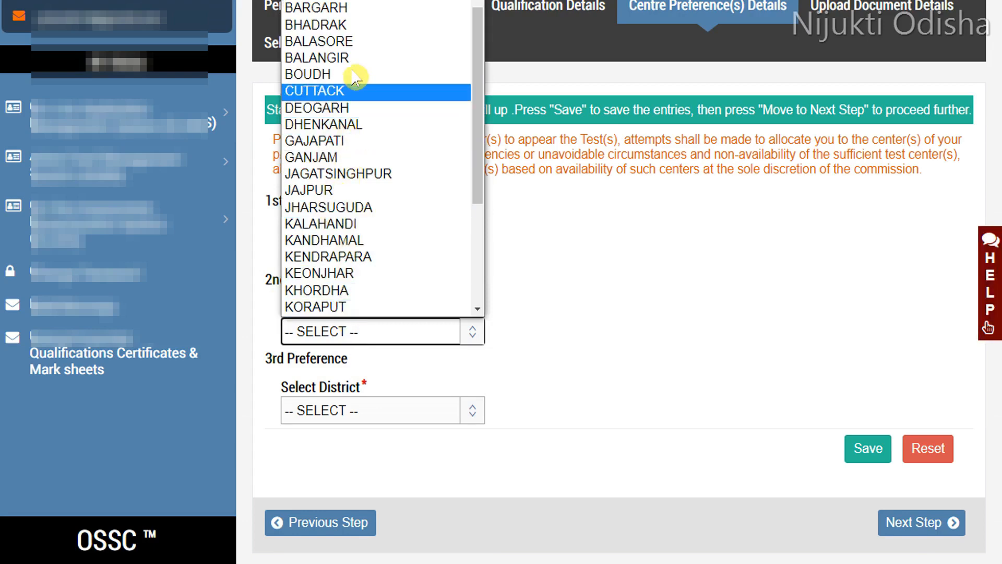
click(359, 41)
click(405, 413)
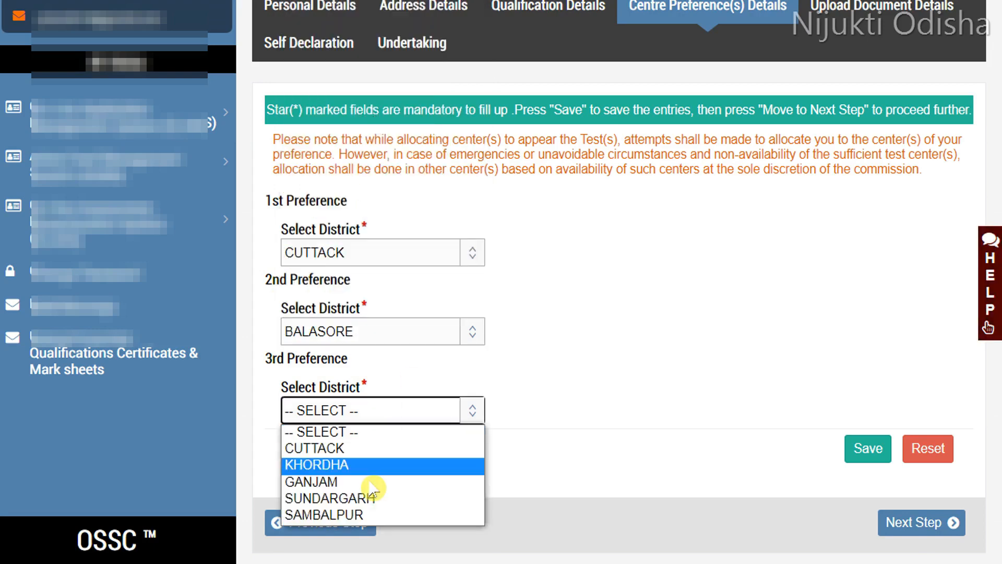
click(339, 466)
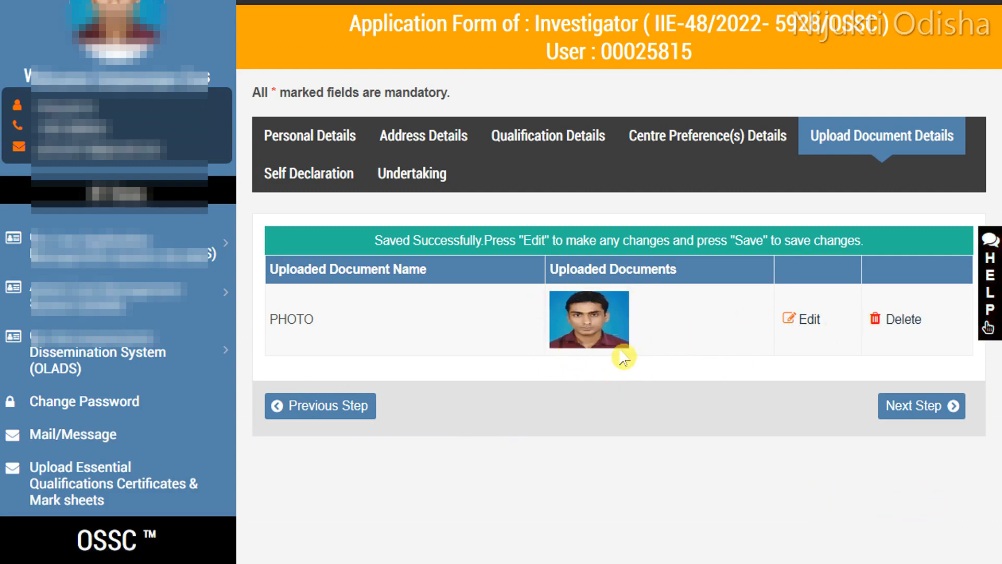
Step: Proceed from the Upload Document Details step through the Self Declaration step to the Undertaking
click(919, 412)
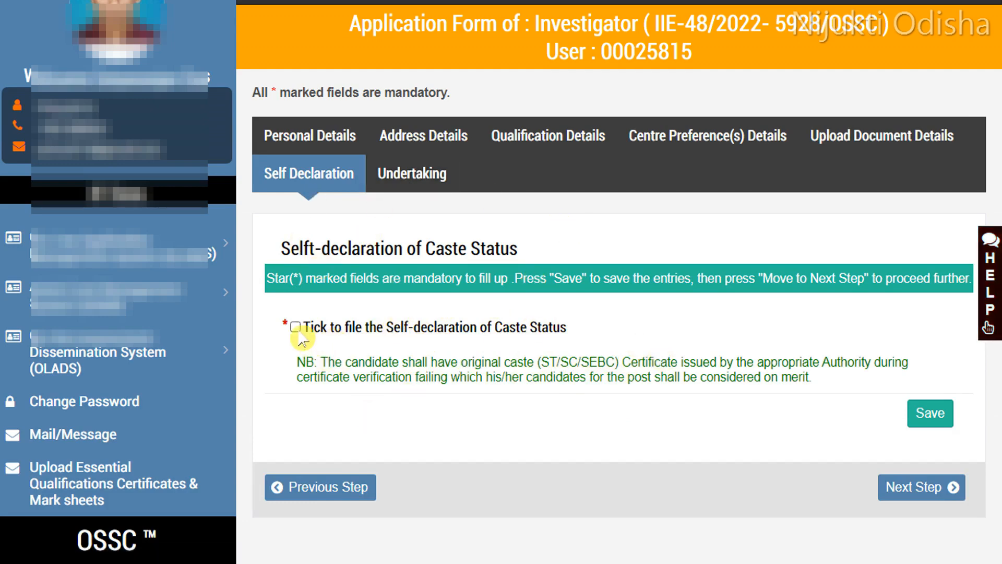
click(921, 415)
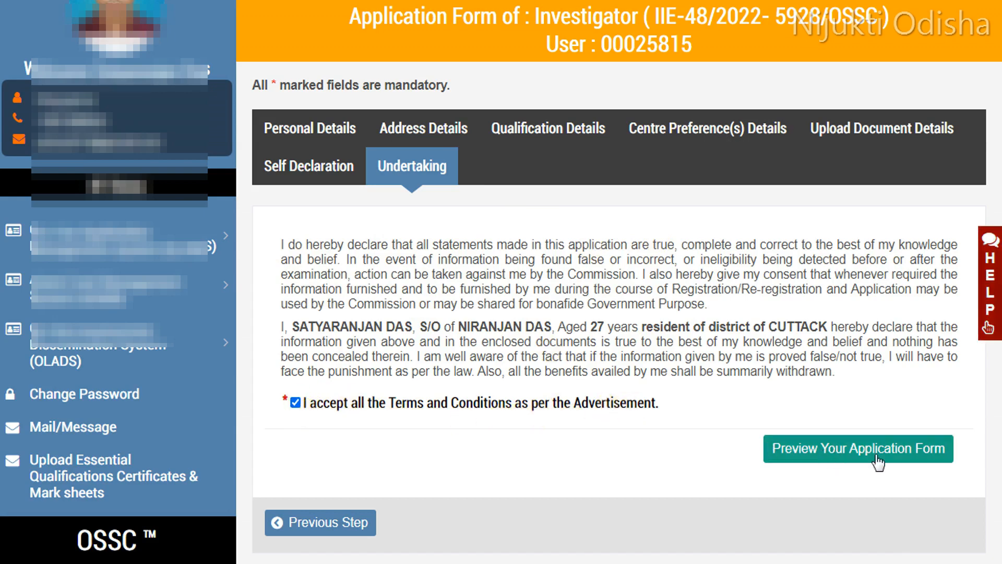
Step: Preview the application form, scroll through it, and submit the application, confirming the final submission
click(838, 459)
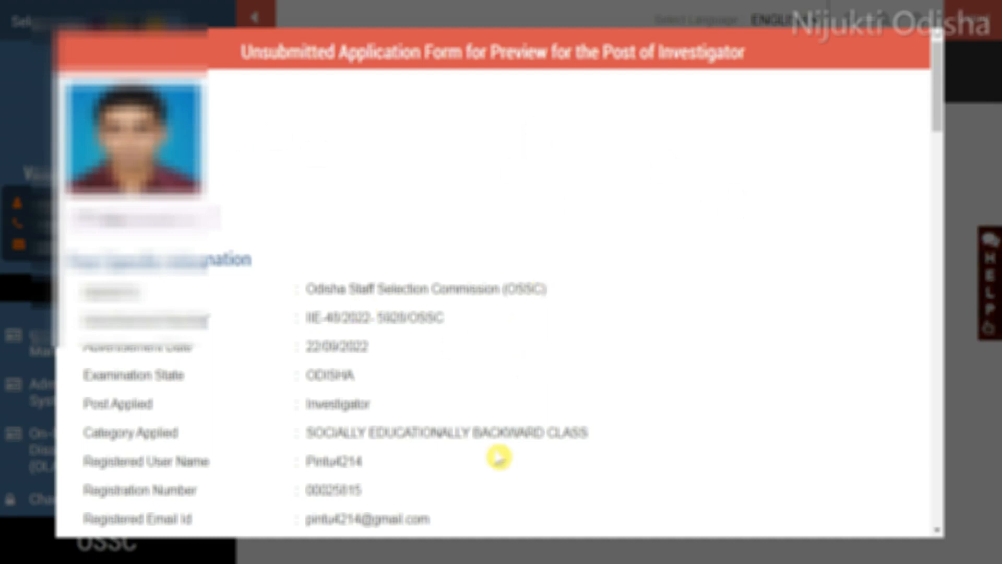
scroll(476, 426, down, 3)
scroll(476, 425, down, 9)
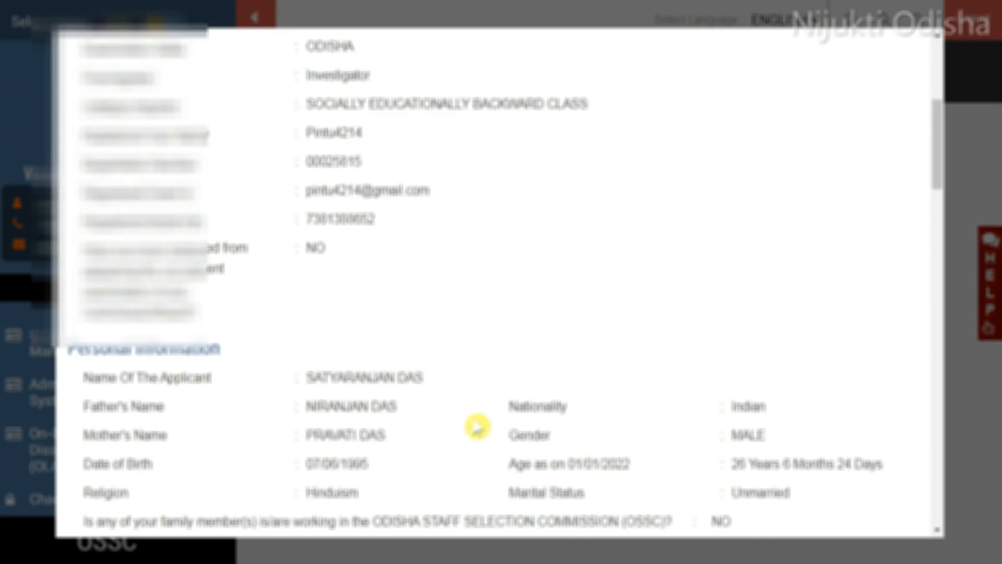
scroll(581, 238, down, 15)
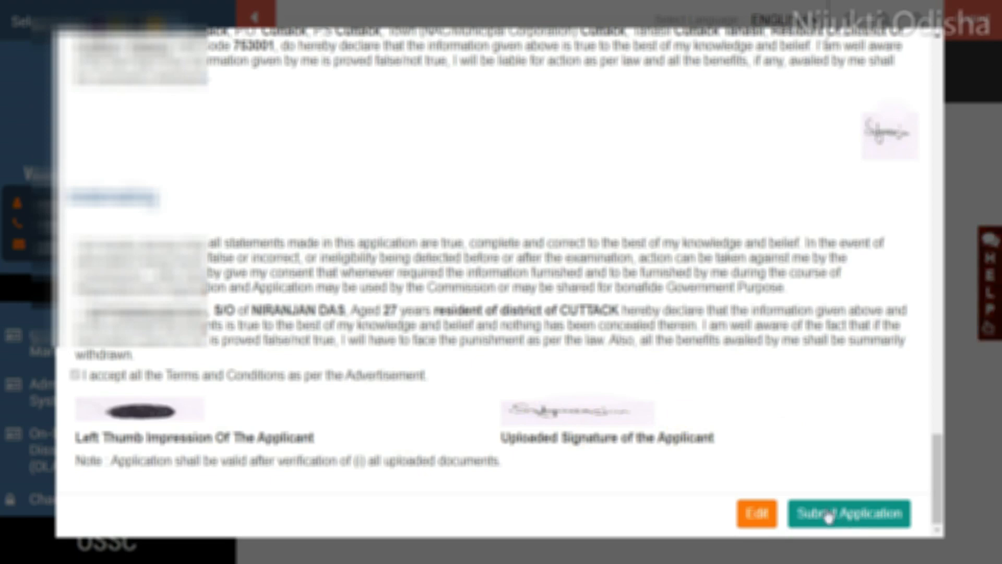
click(843, 517)
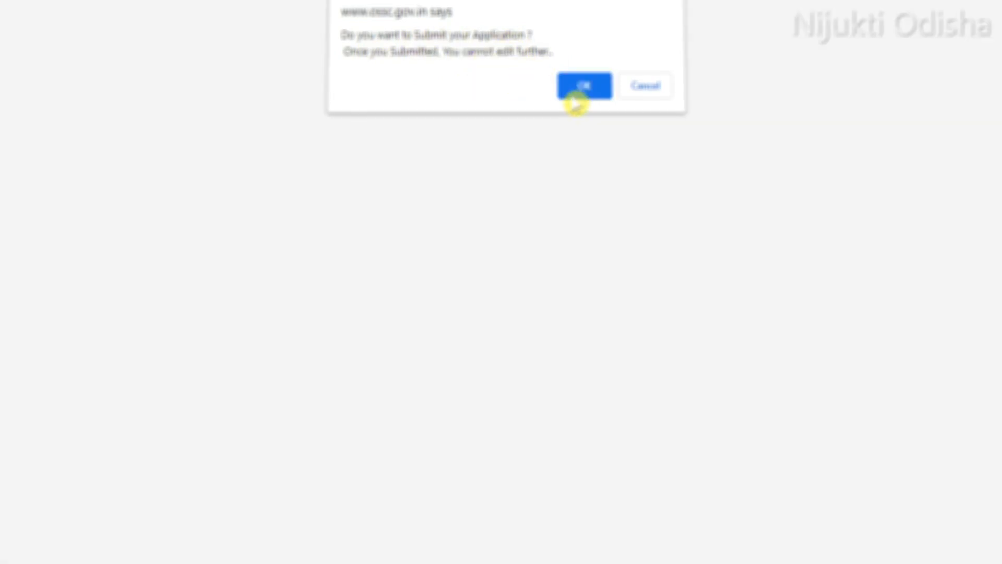
click(576, 100)
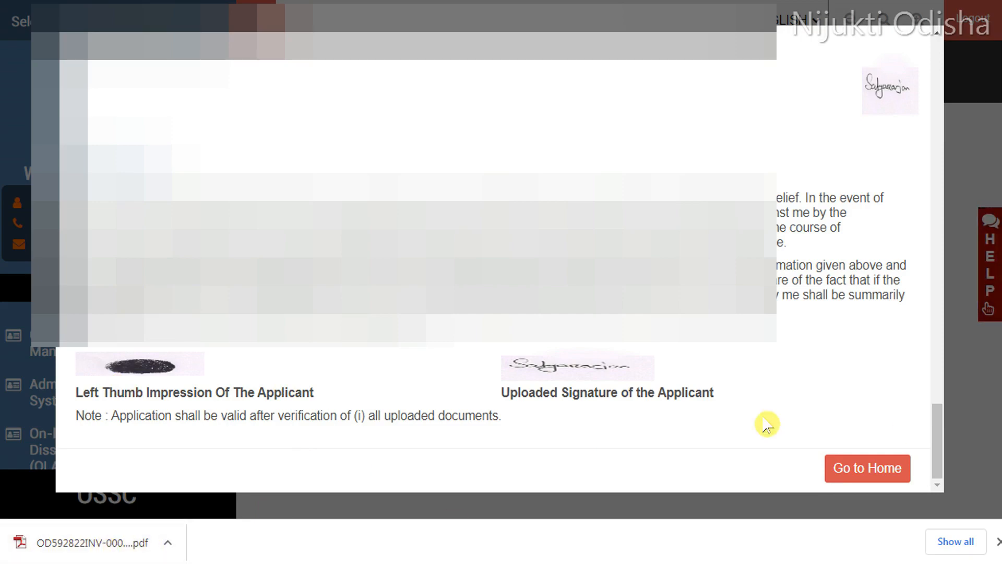
Step: Return to the home dashboard and review the submitted application's progress and status
click(833, 468)
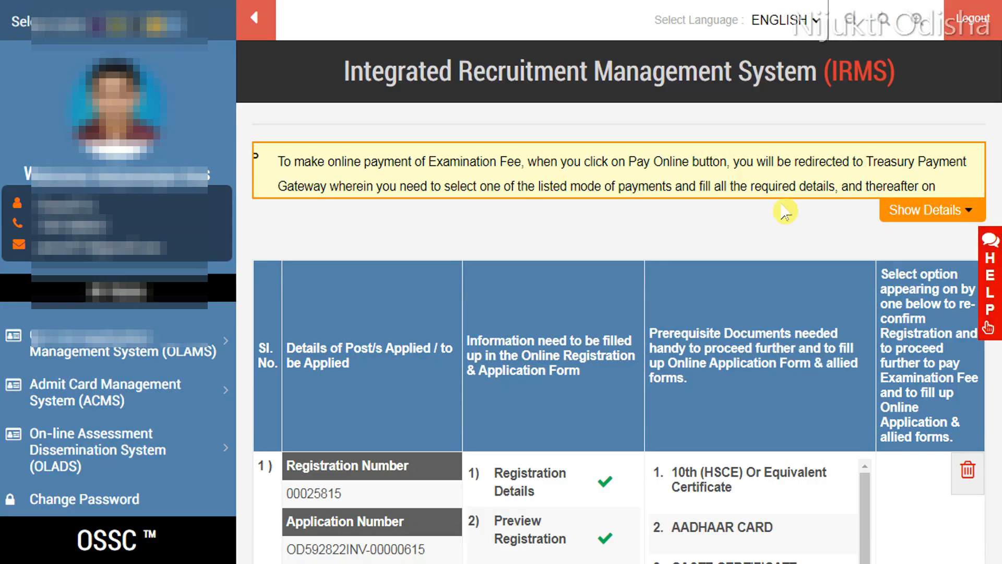
click(768, 235)
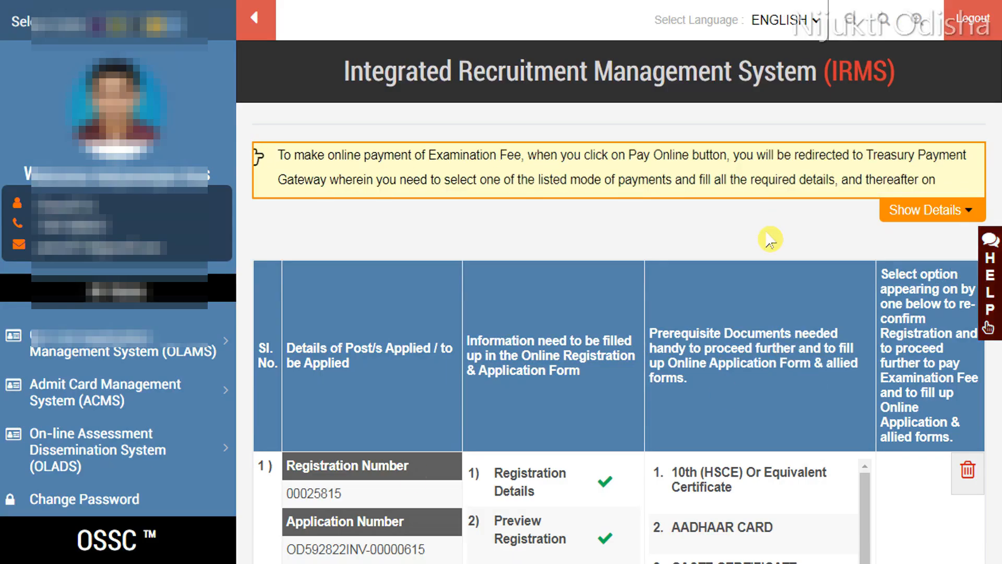
scroll(342, 324, down, 3)
scroll(436, 336, down, 2)
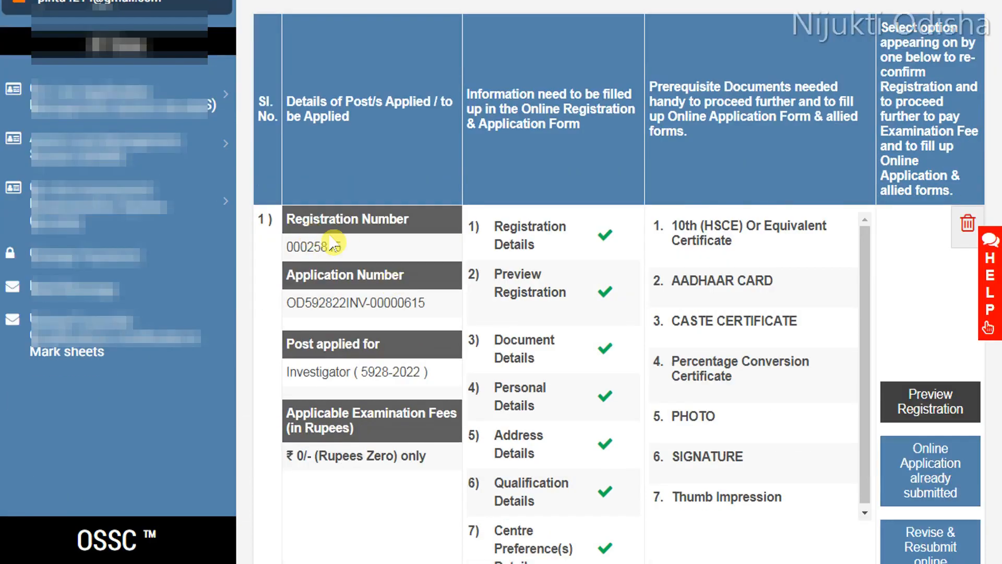
scroll(593, 241, down, 3)
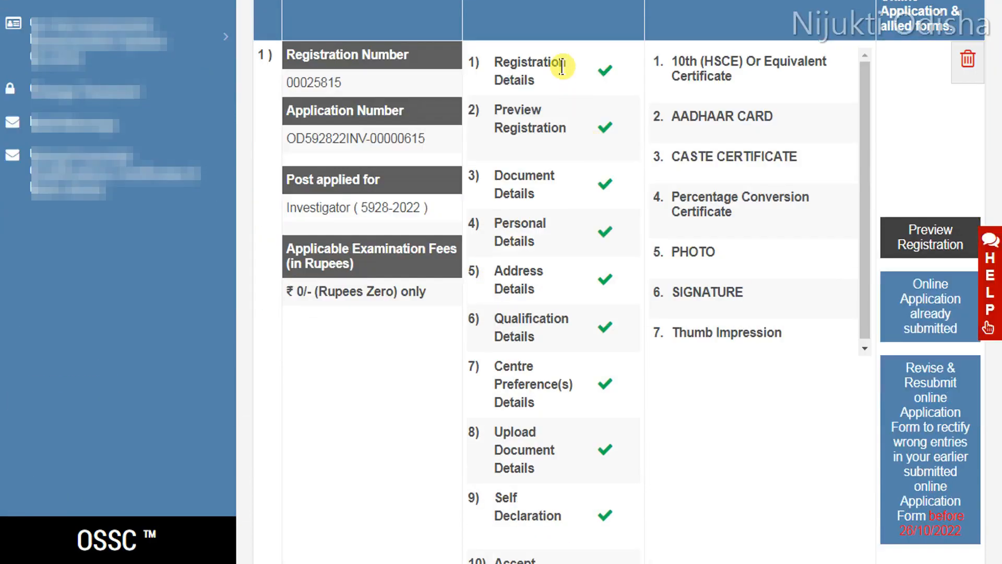
scroll(571, 418, down, 3)
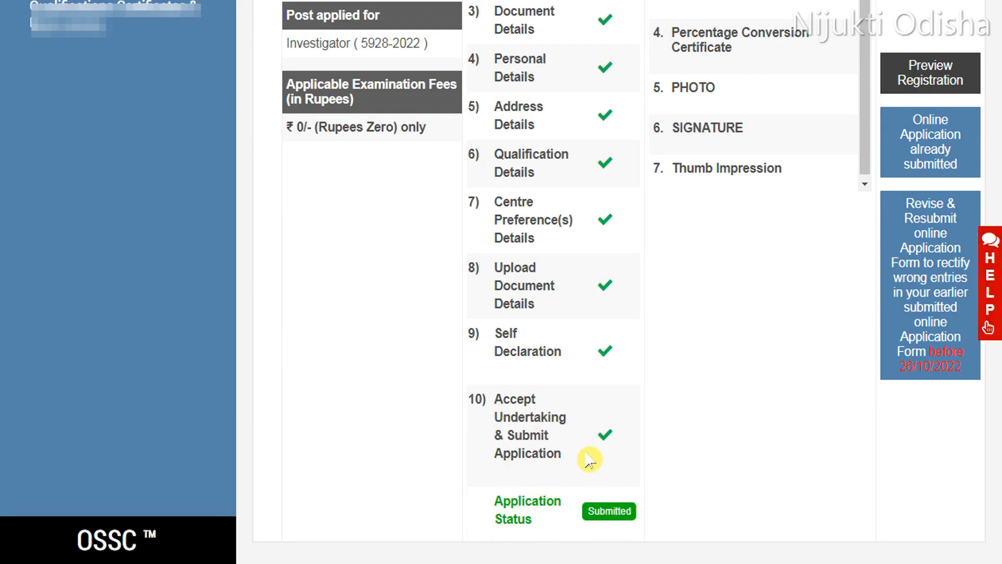
scroll(590, 459, up, 3)
scroll(555, 380, up, 2)
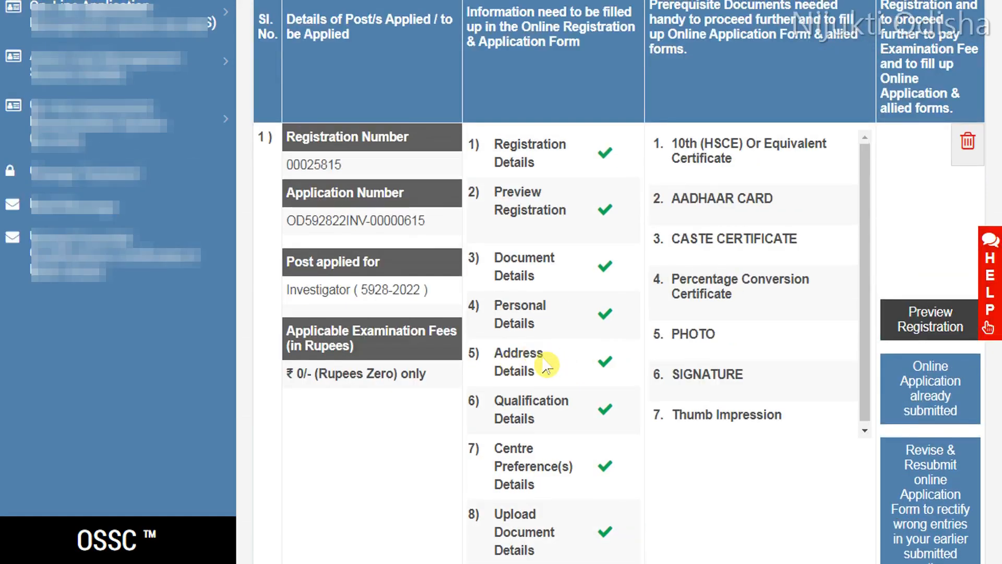
scroll(545, 364, up, 5)
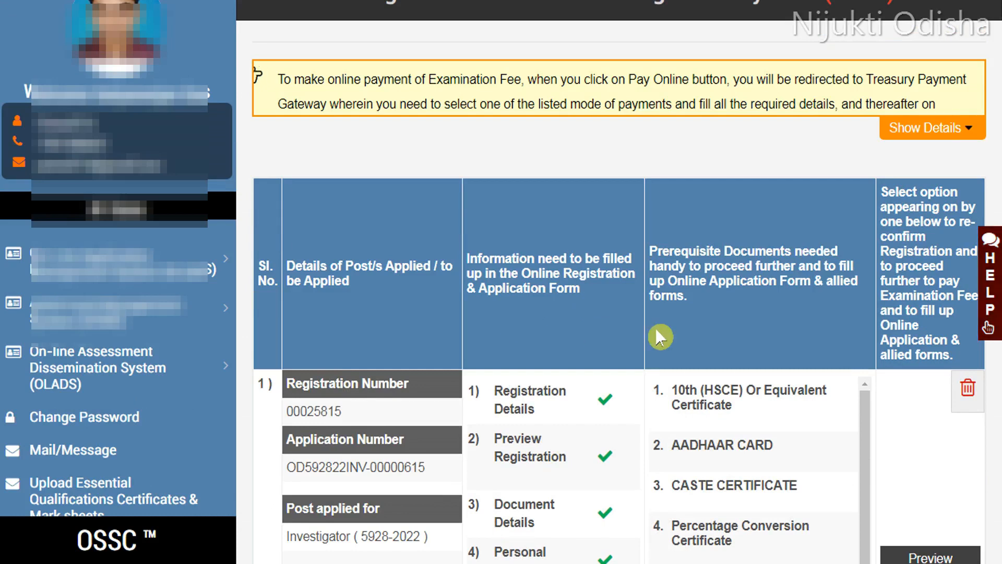